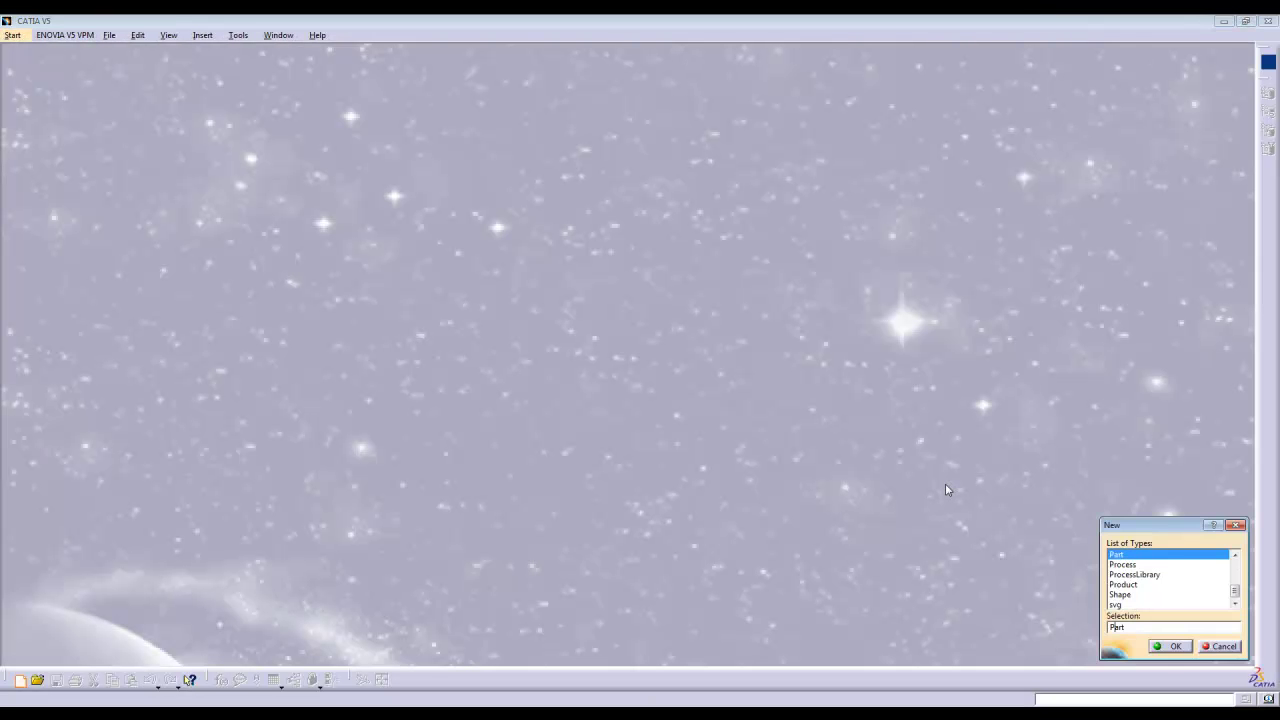
Create a new part named Piston Ring.
key(Return)
text(pPiston)
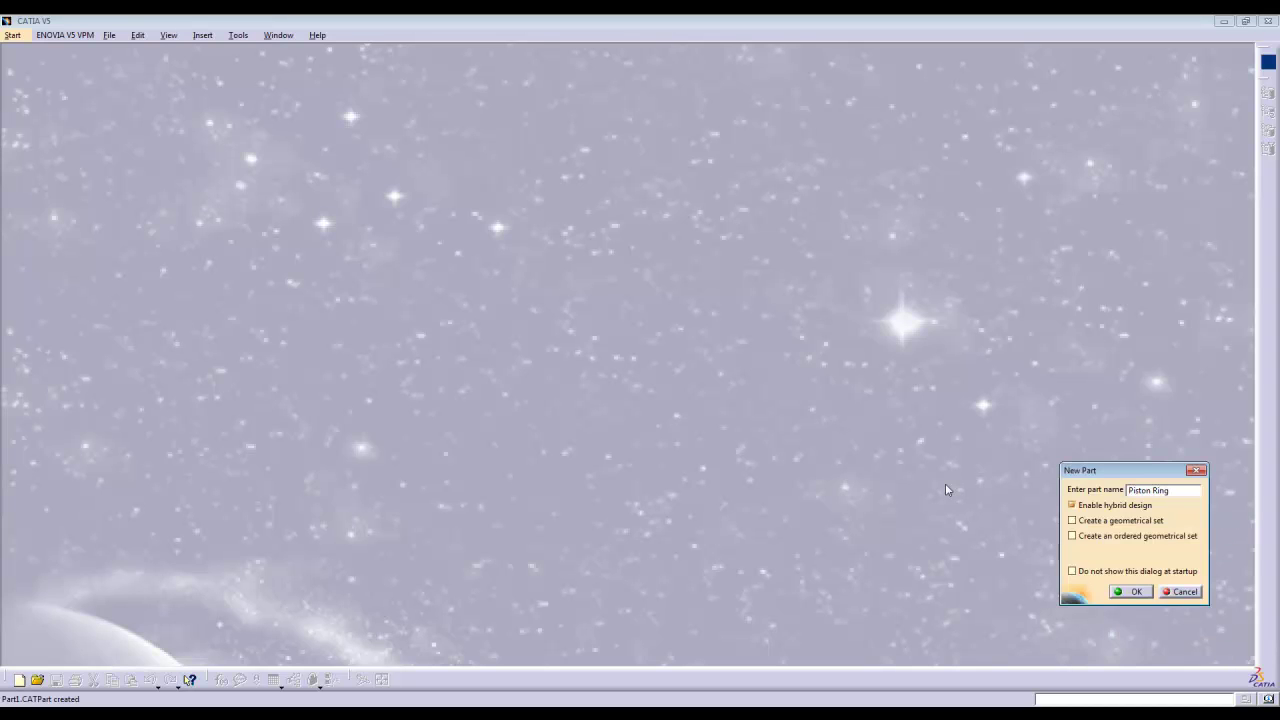
key(Return)
Start a sketch on the yz plane and draw a circle of radius 46.5 mm away from the origin.
click(44, 94)
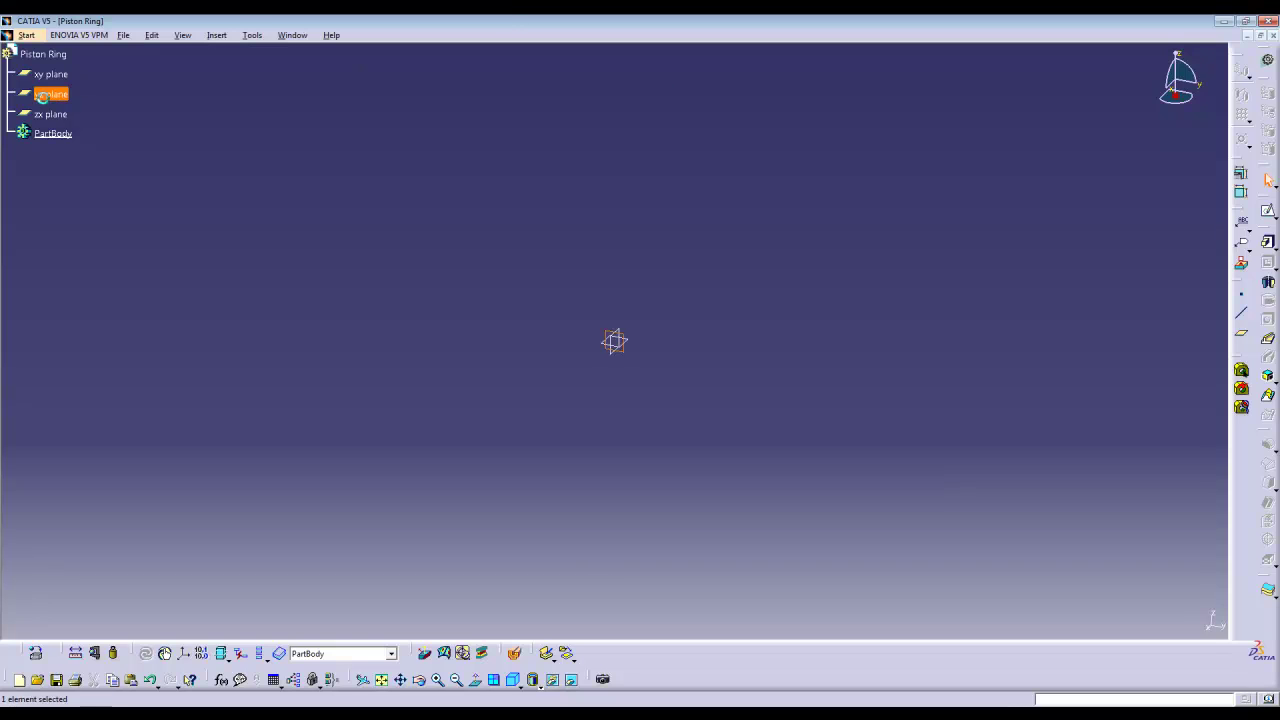
click(1268, 210)
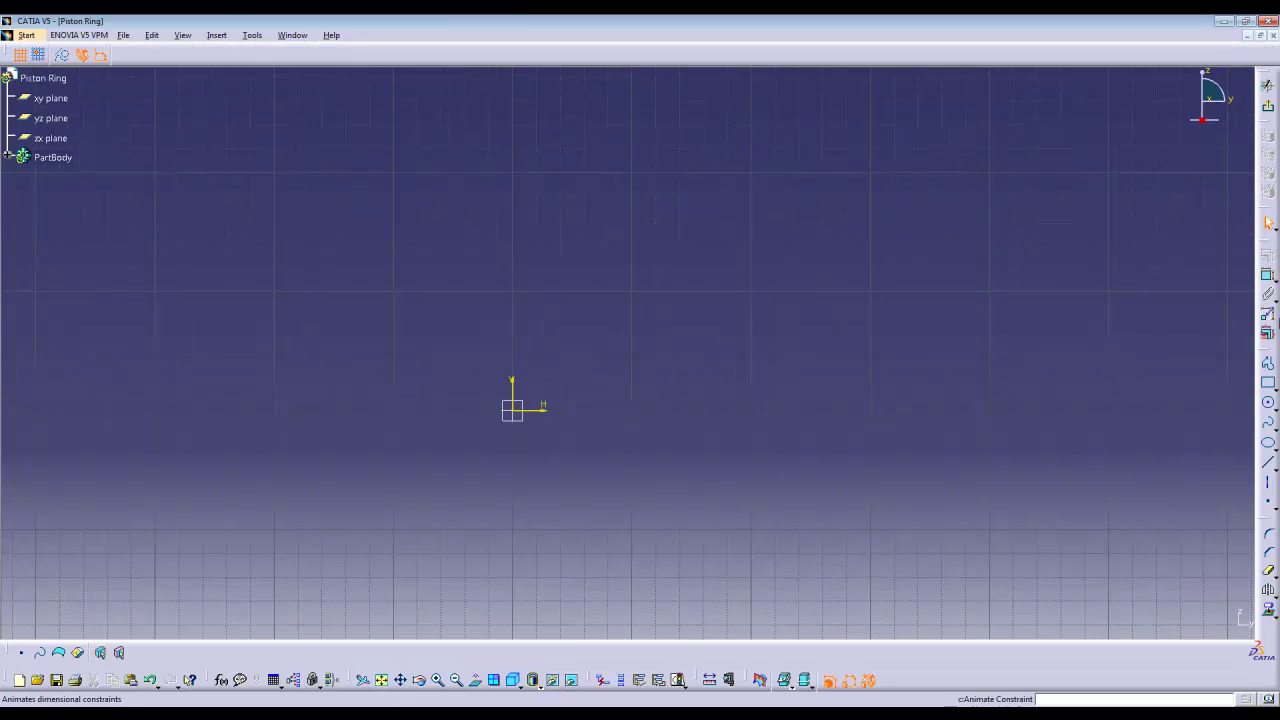
click(1270, 404)
click(708, 326)
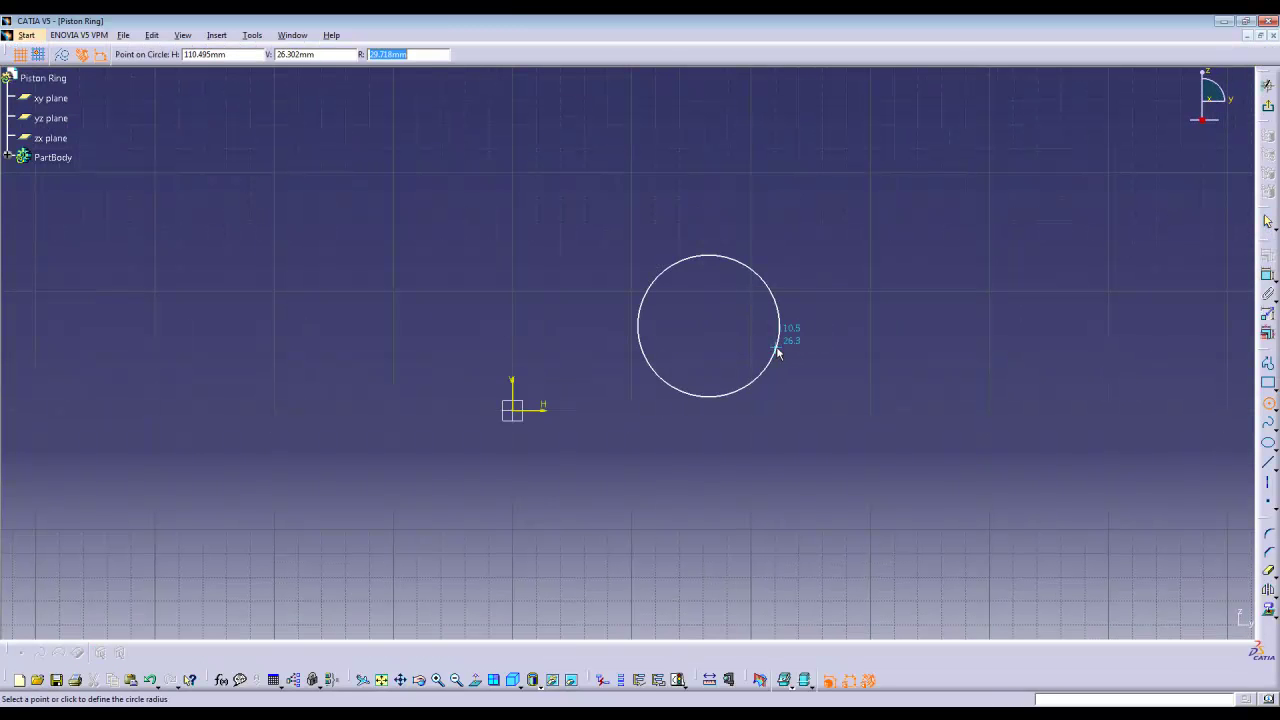
key(Return)
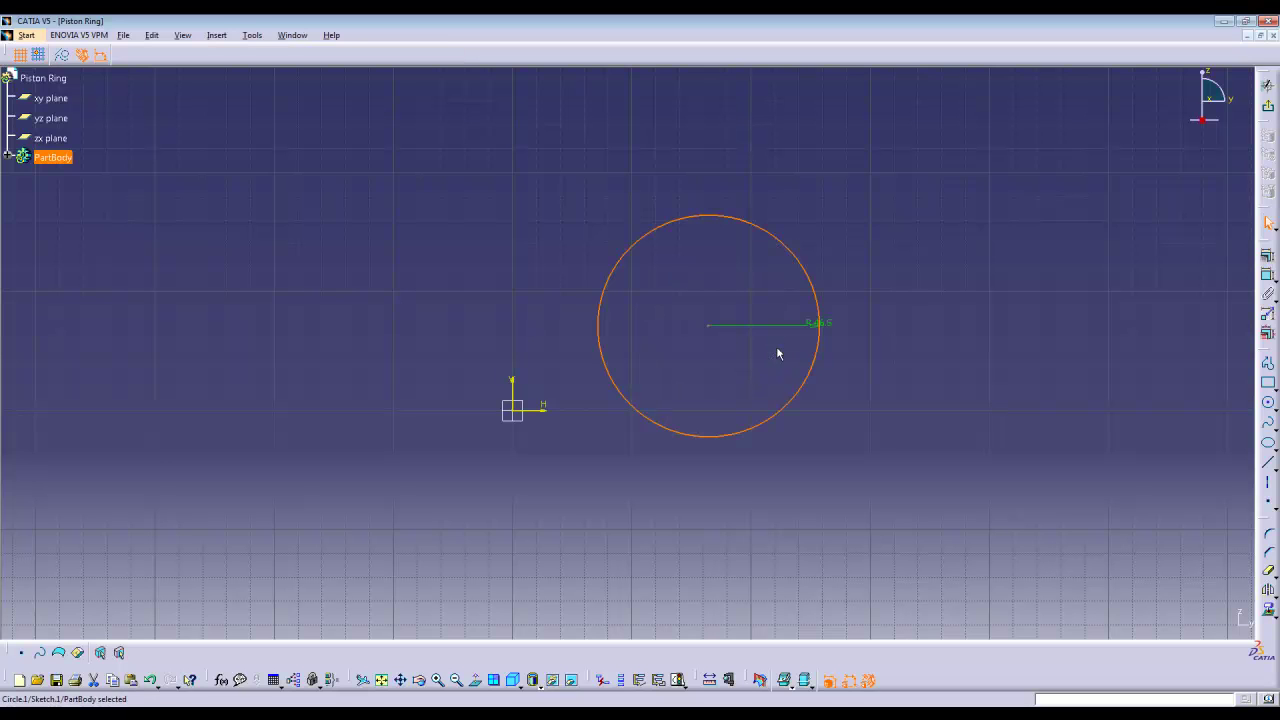
Reposition the circle's radius dimension so its label sits outside the circle.
drag(818, 323, 880, 337)
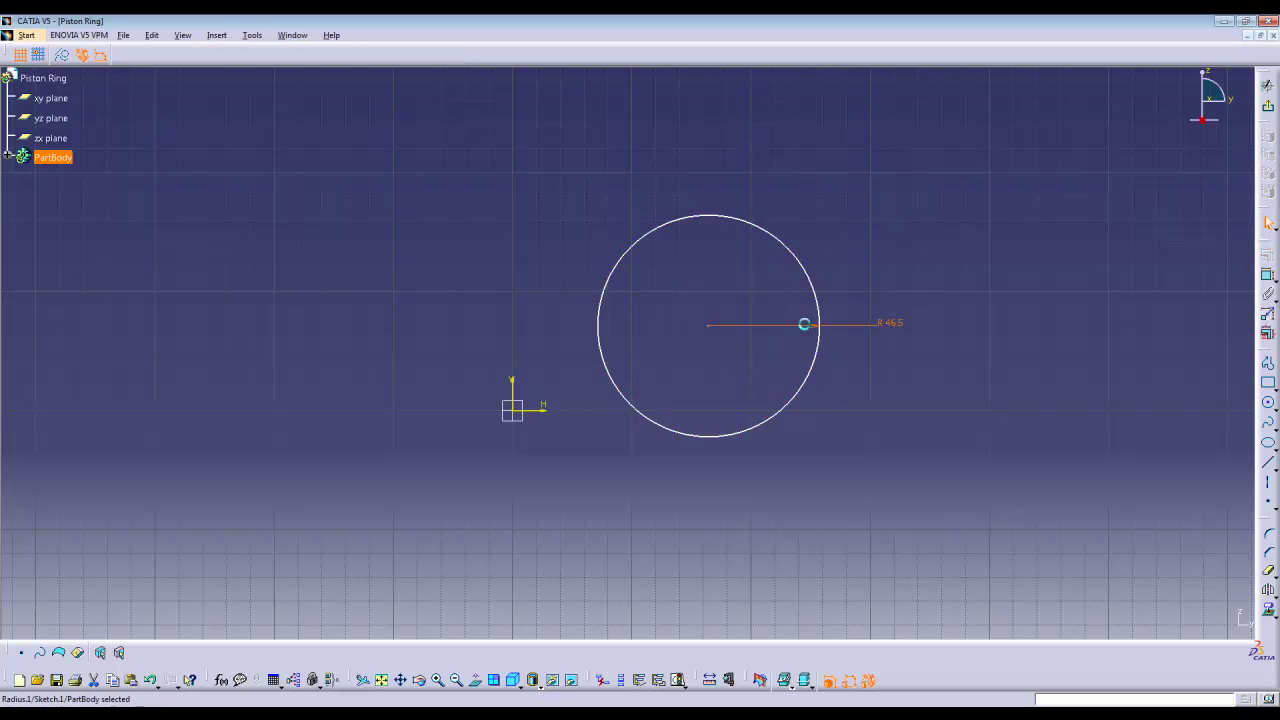
drag(804, 325, 806, 343)
click(931, 292)
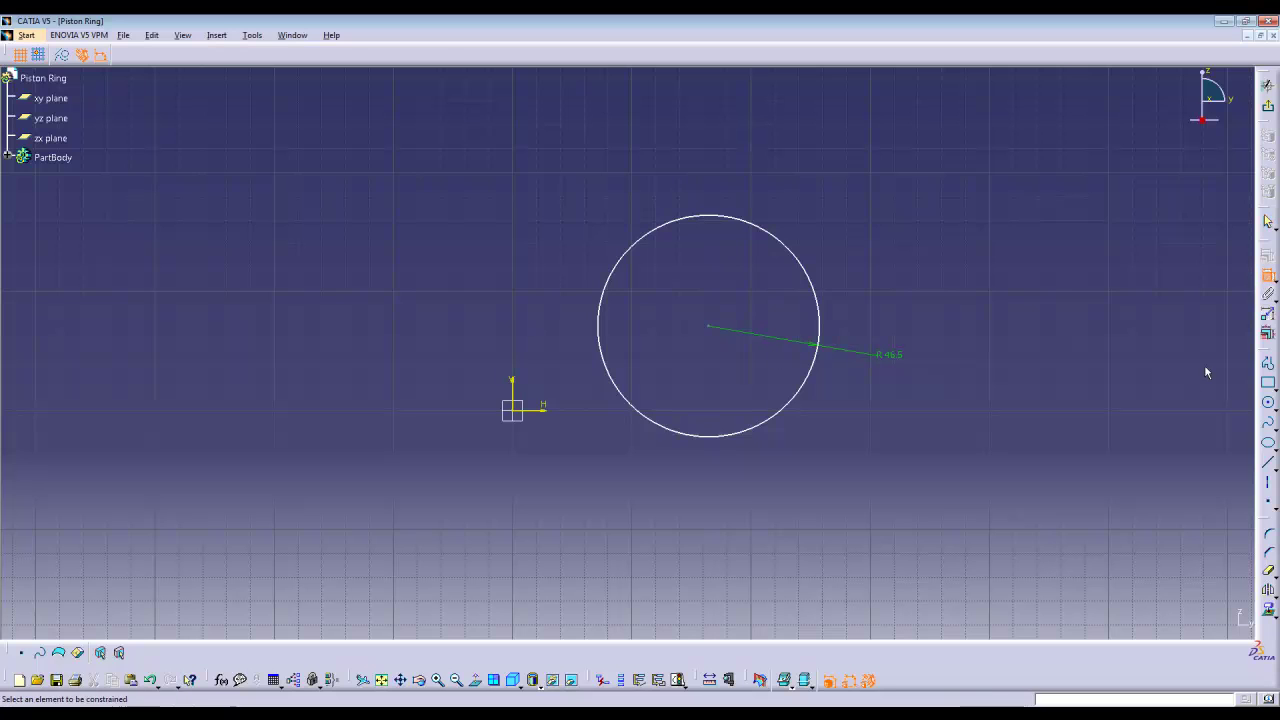
Draw a concentric inner circle with radius 85/2 mm and move its radius dimension outside the ring.
click(1268, 402)
click(709, 327)
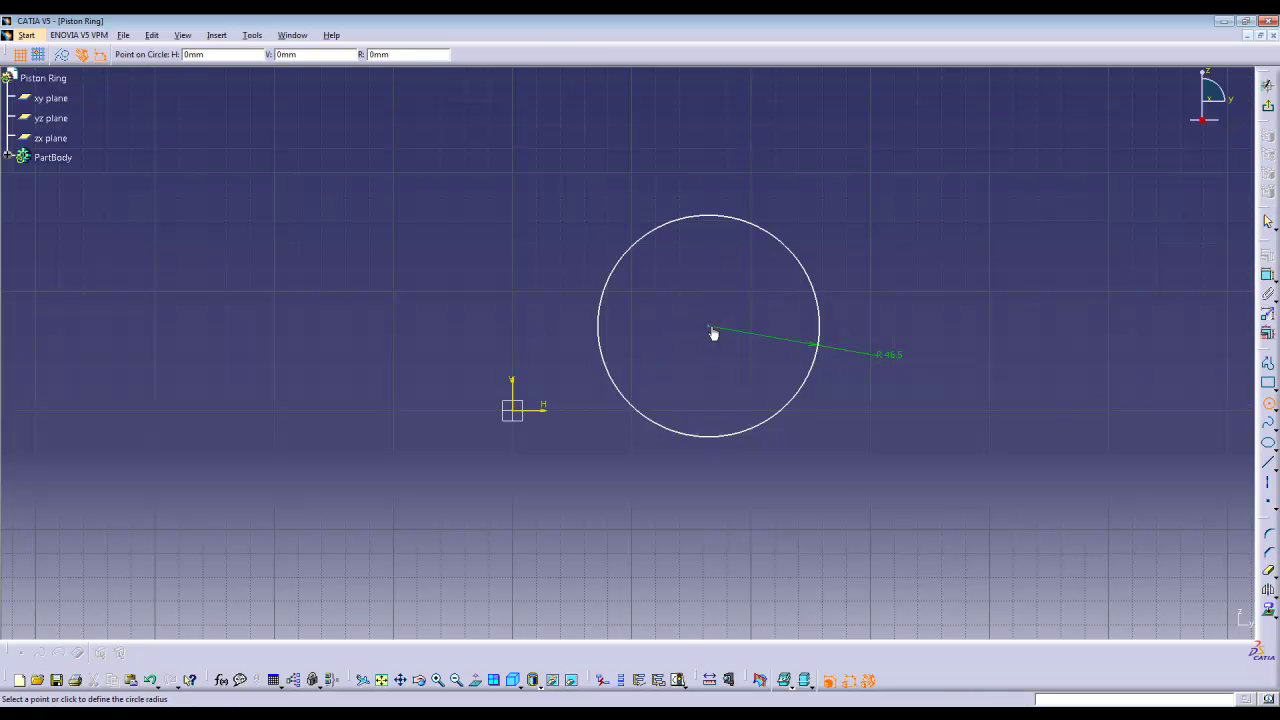
key(Tab)
key(Tab)
key(Tab)
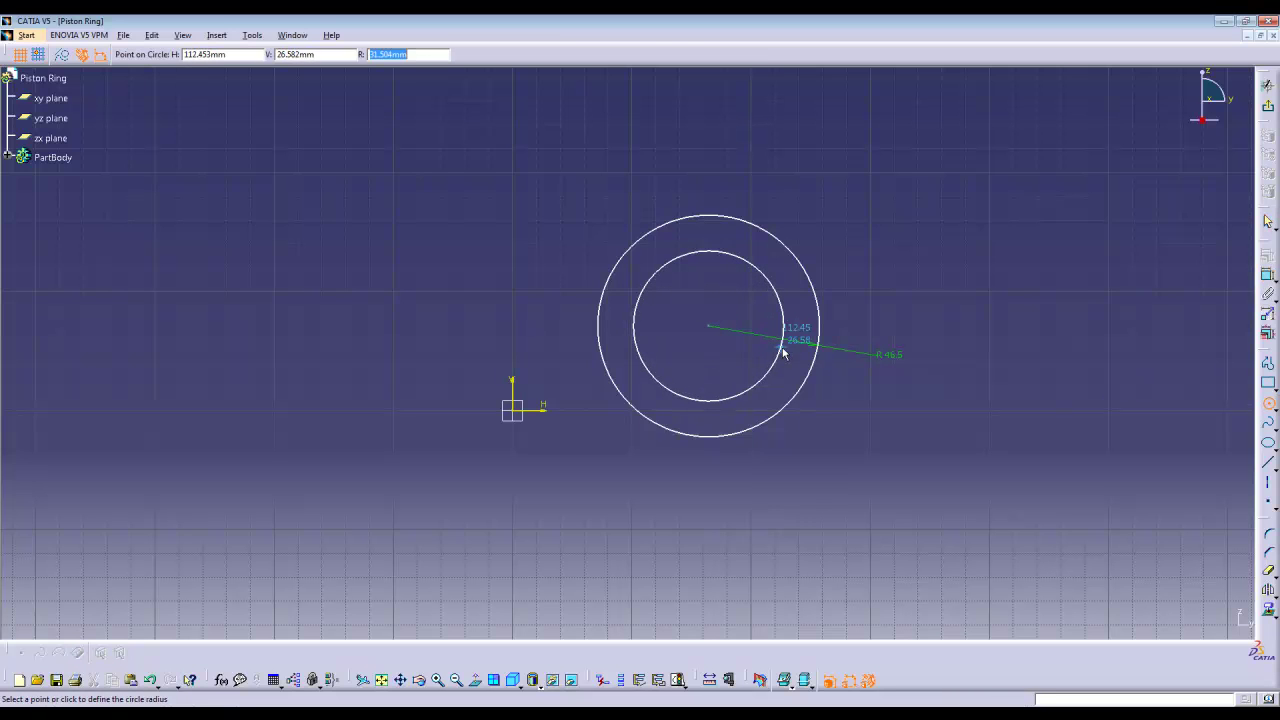
text(85/2)
key(Return)
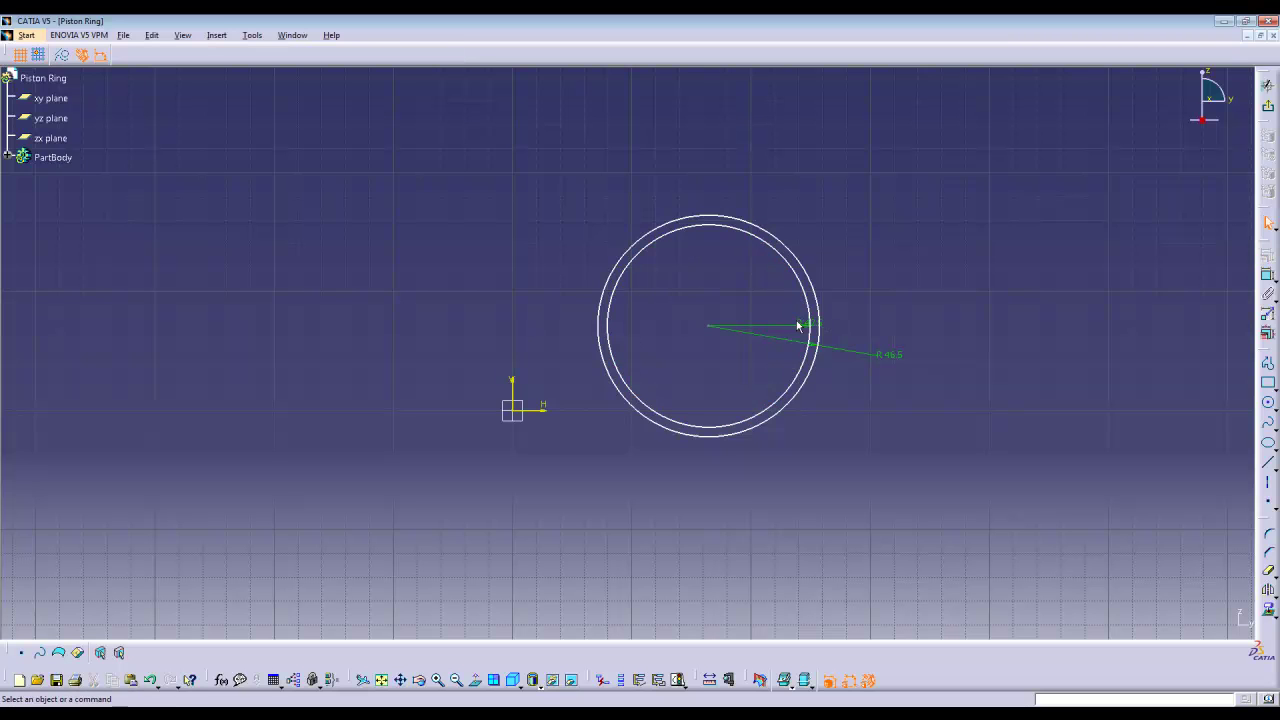
drag(809, 326, 864, 323)
click(861, 294)
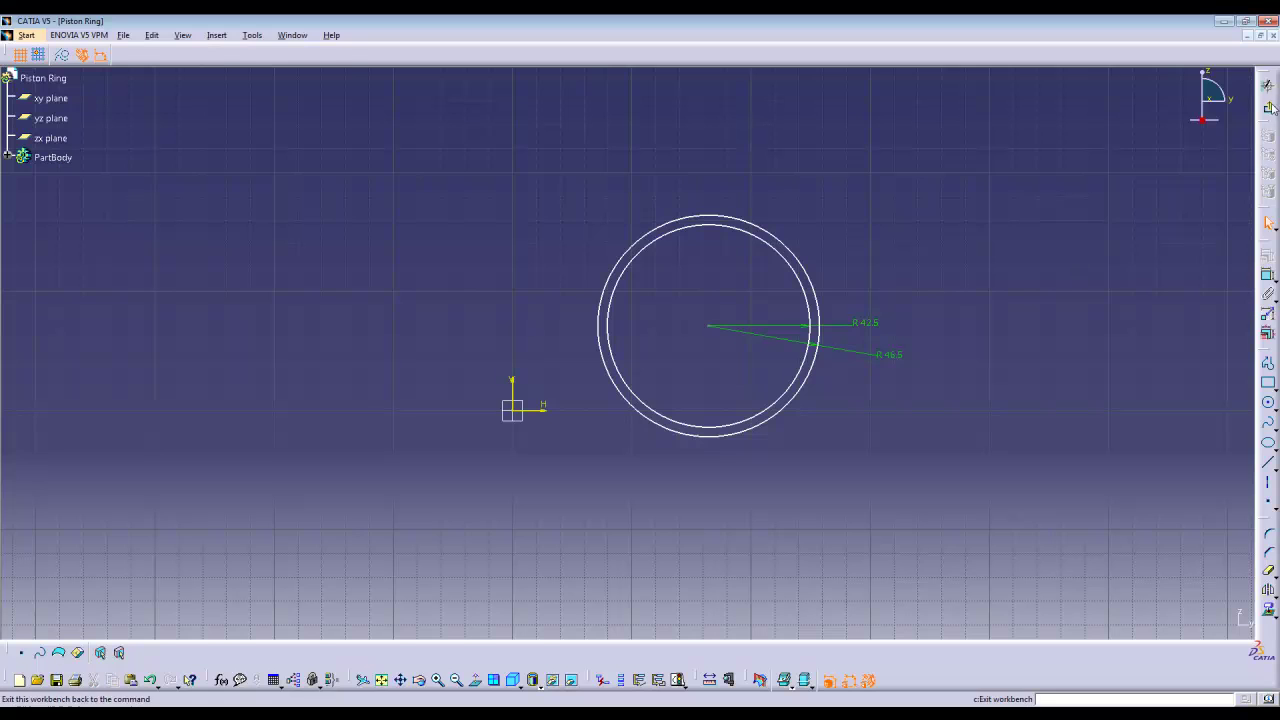
Exit the sketch and pad the ring profile 1.5 mm with mirrored extent.
click(1268, 107)
click(1268, 262)
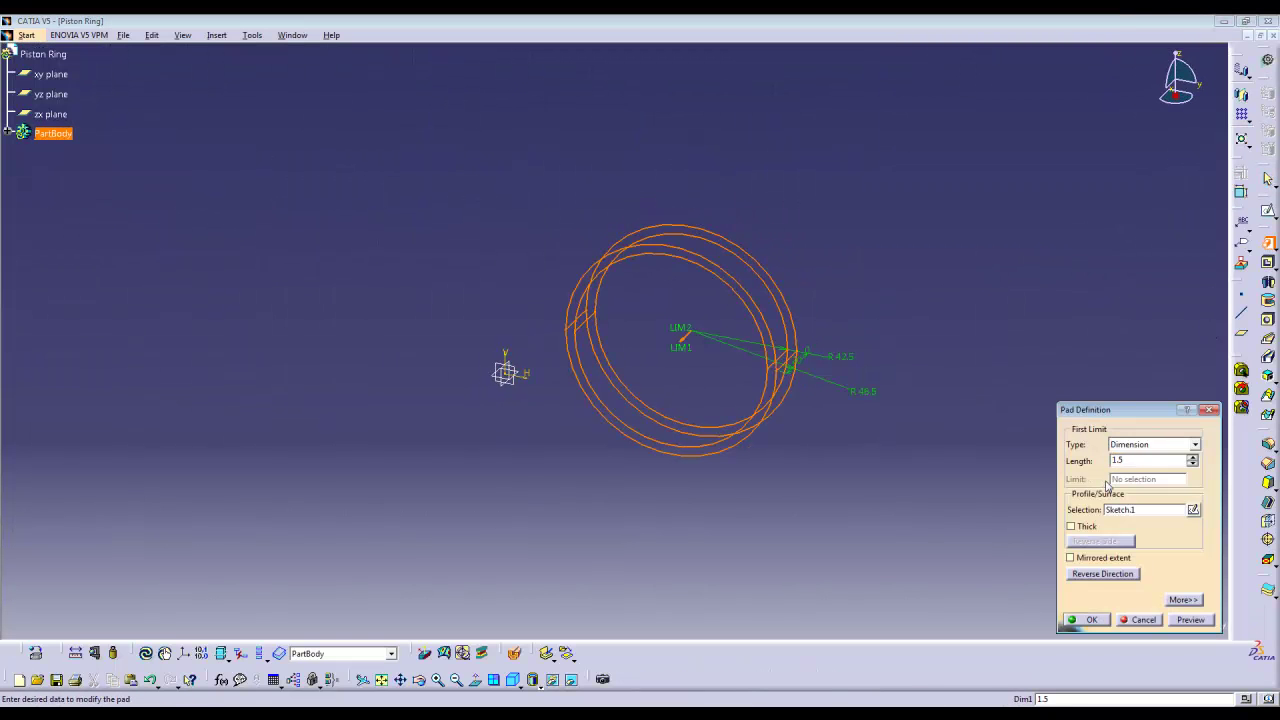
click(1090, 559)
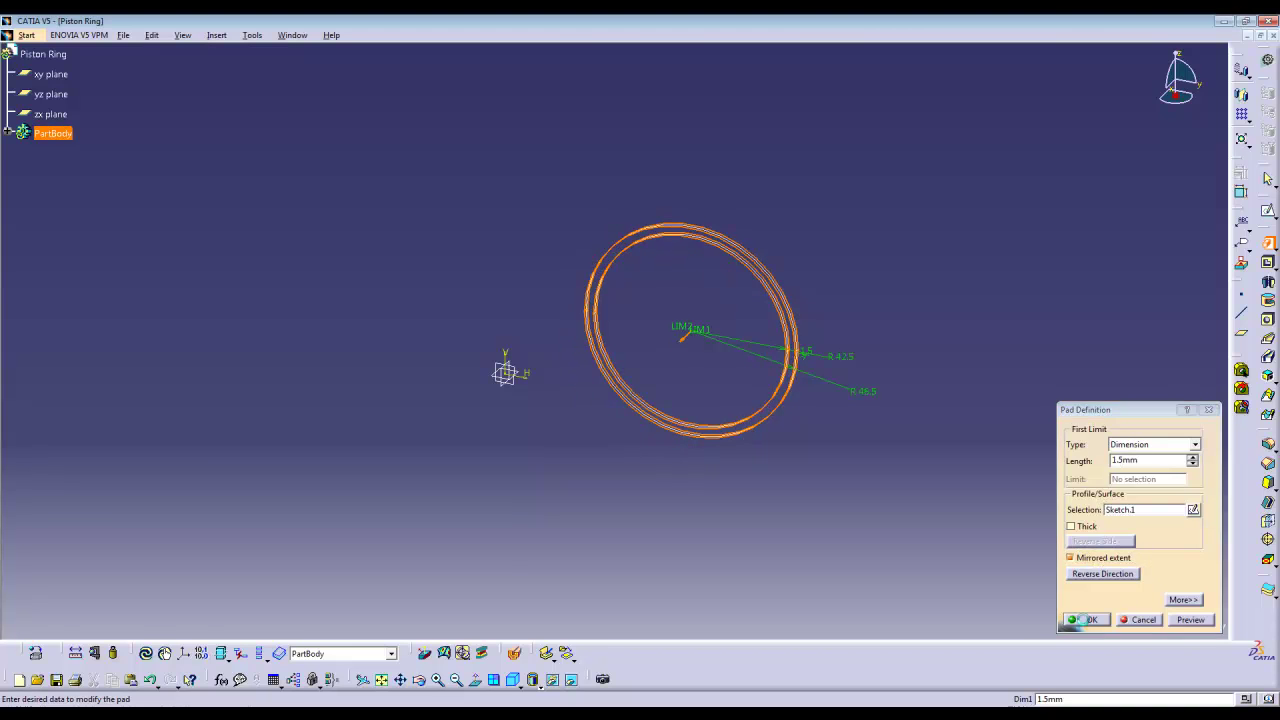
click(1088, 621)
Rename the pad's profile sketch to Base Sketch.
click(88, 178)
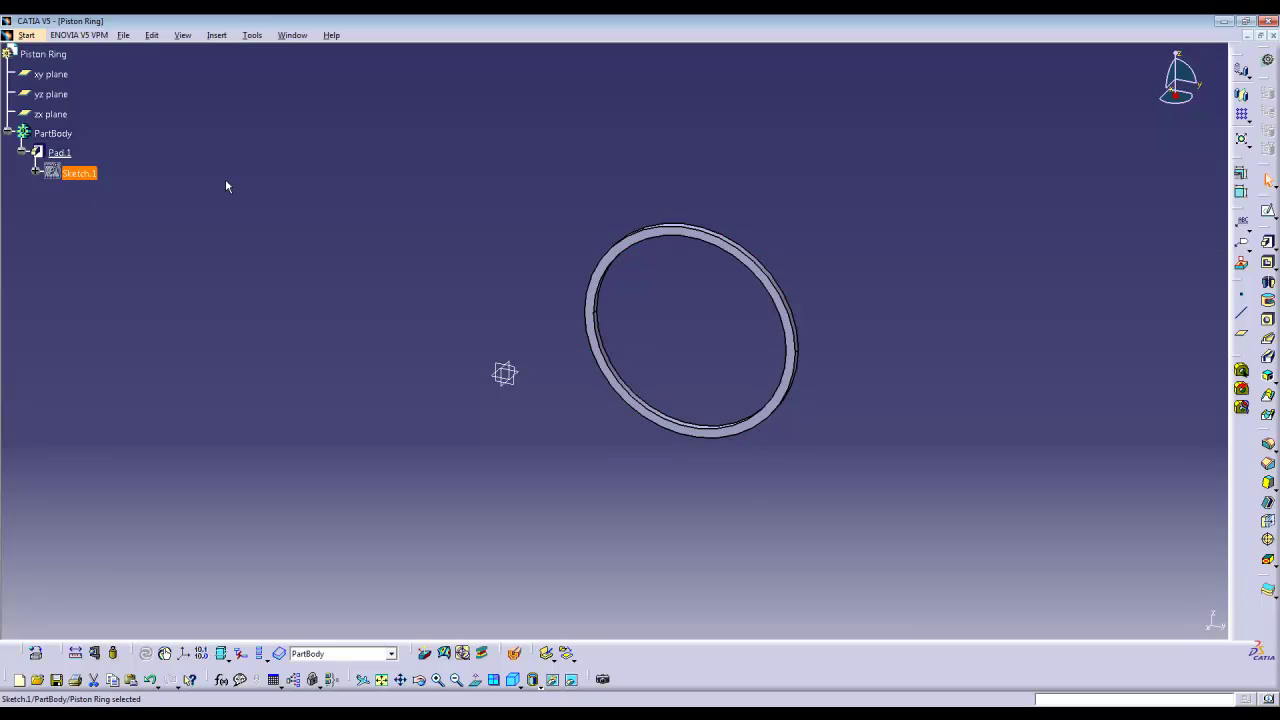
key(alt+Return)
text(Base Sketch)
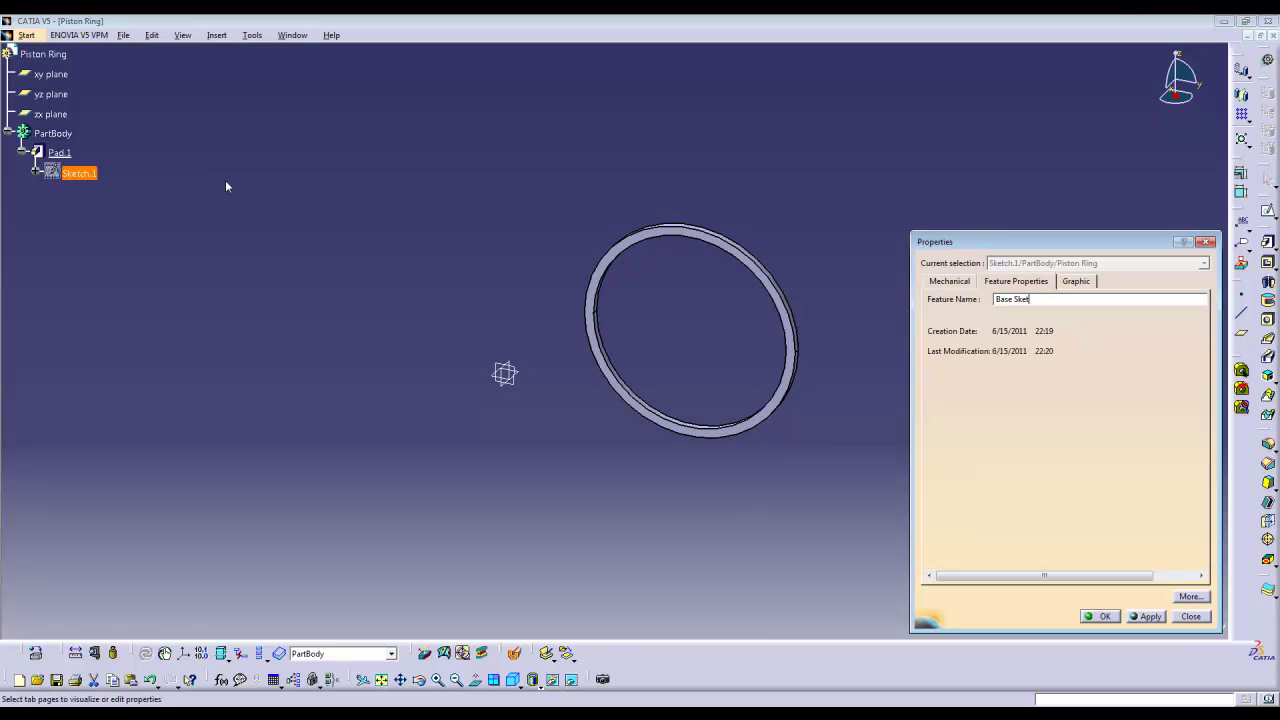
key(Return)
Rename the pad feature to Extrusion.
click(59, 152)
key(alt+Return)
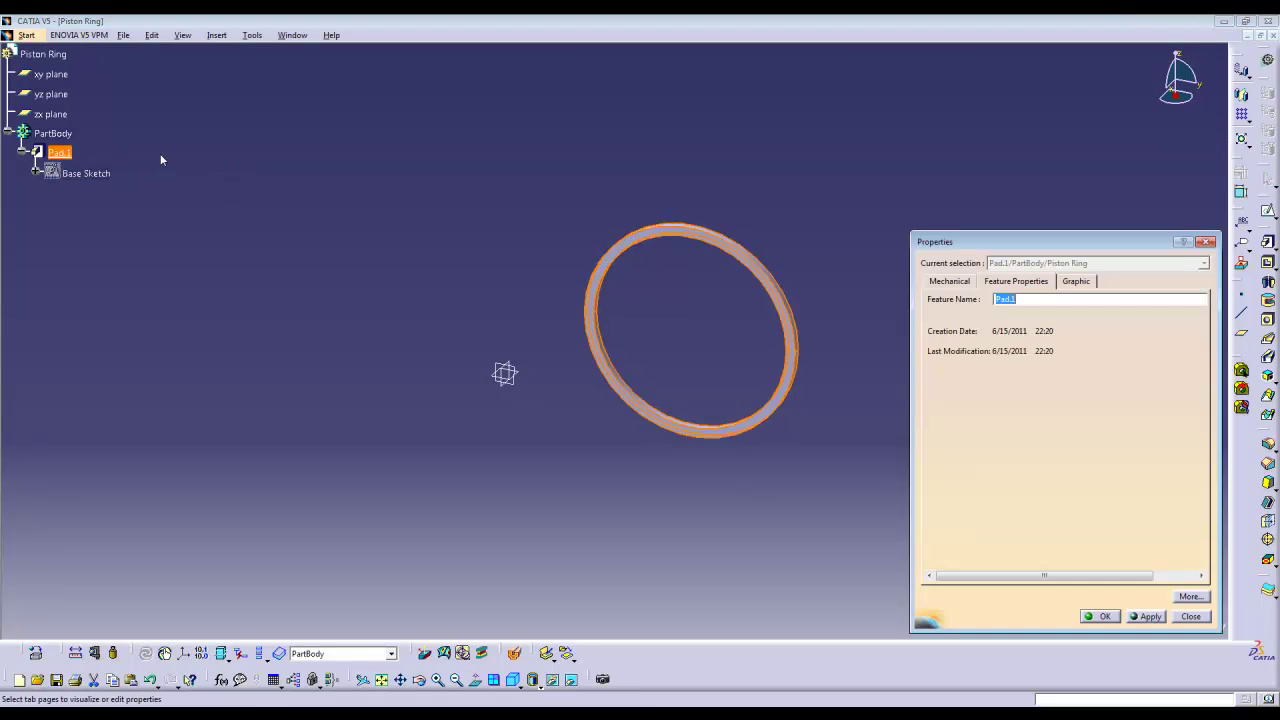
text(Extrusion)
key(Return)
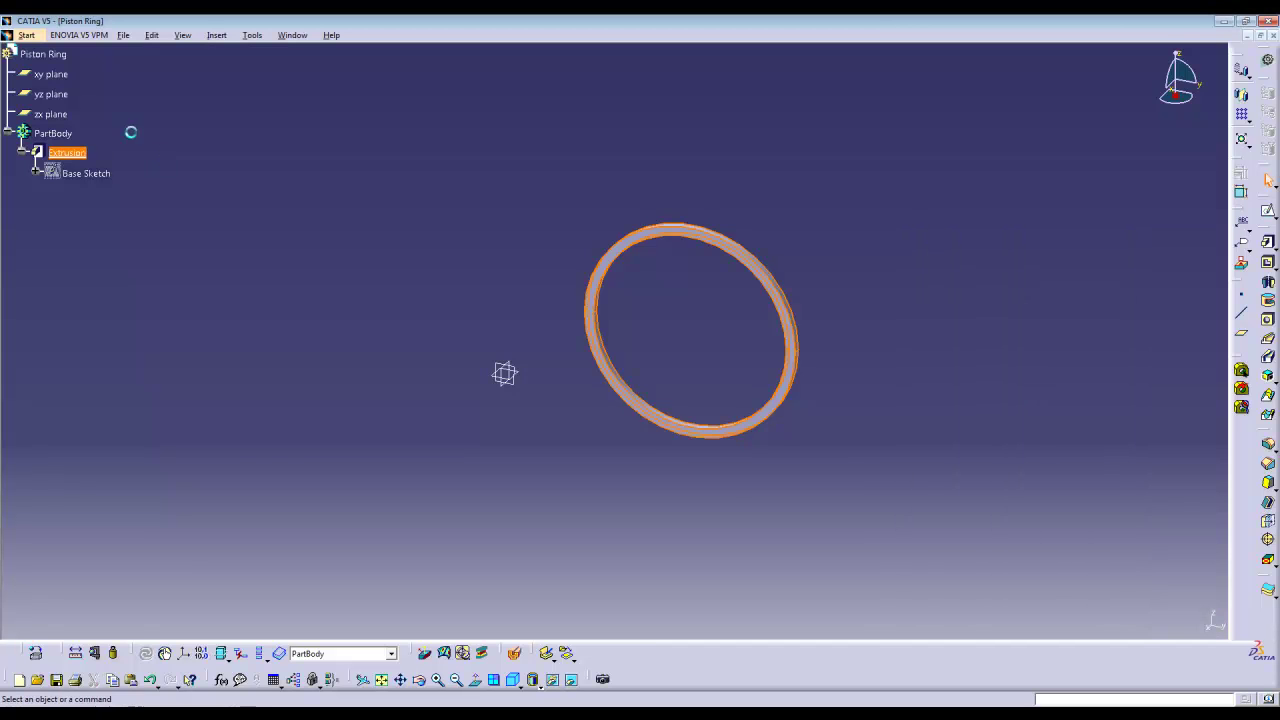
Start a sketch on the yz plane and place a point constrained coincident with the ring's outer edge.
click(40, 94)
click(1266, 122)
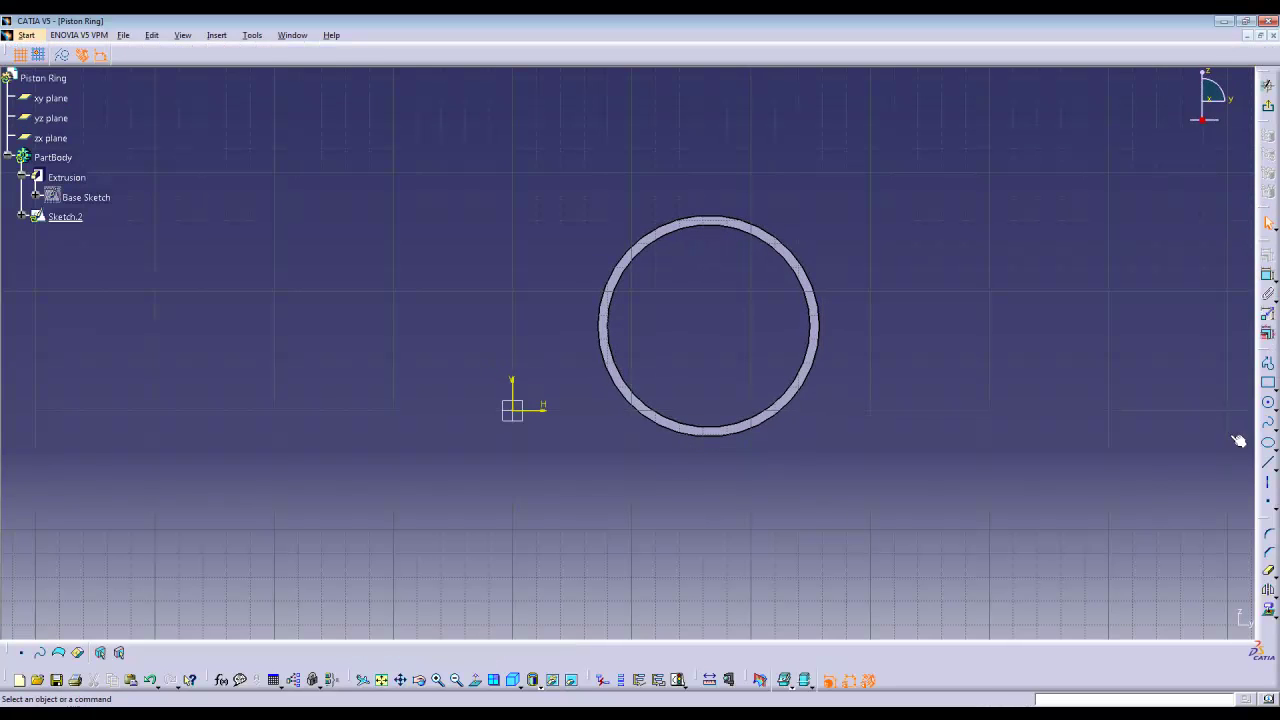
click(1267, 501)
click(587, 320)
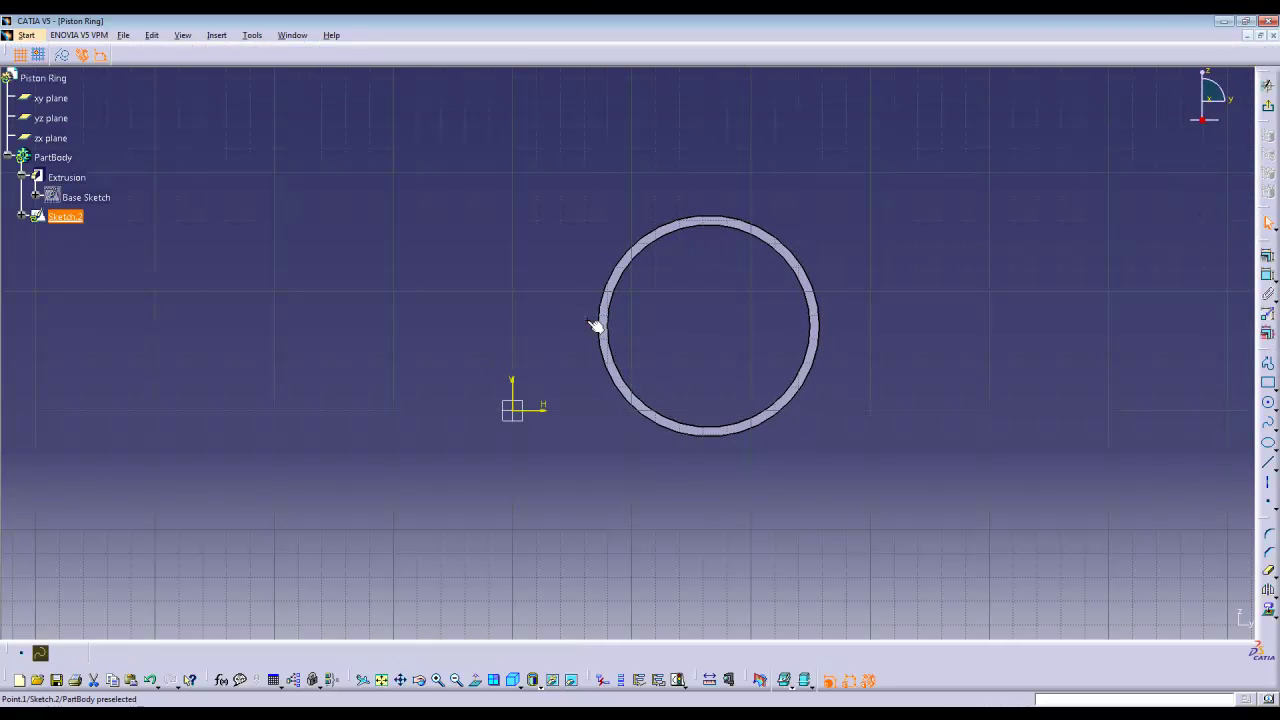
click(607, 334)
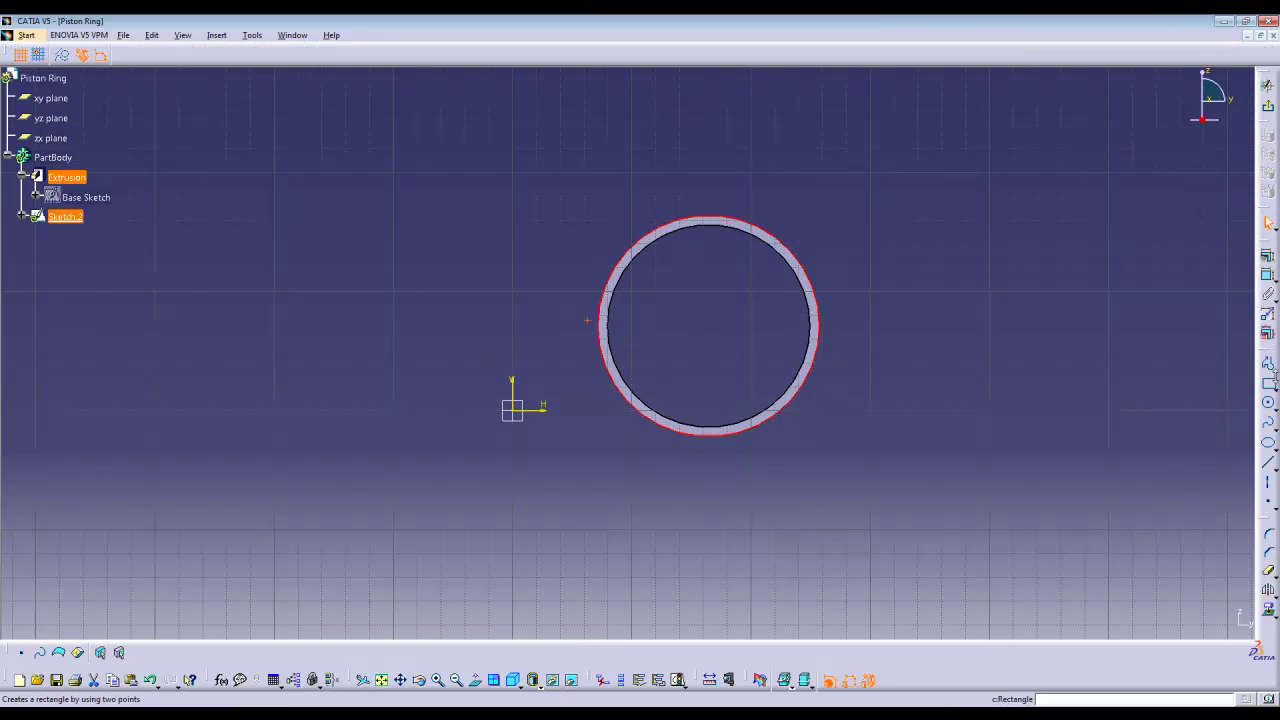
click(1268, 278)
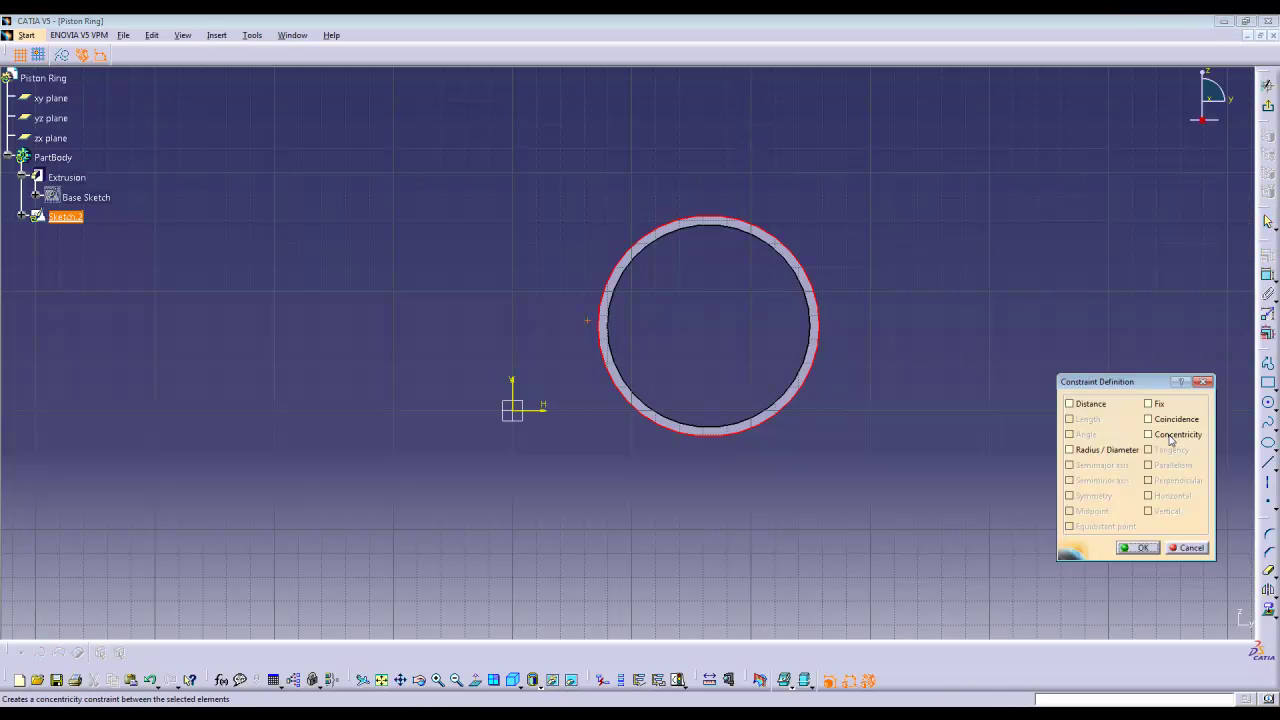
click(1172, 437)
click(1138, 547)
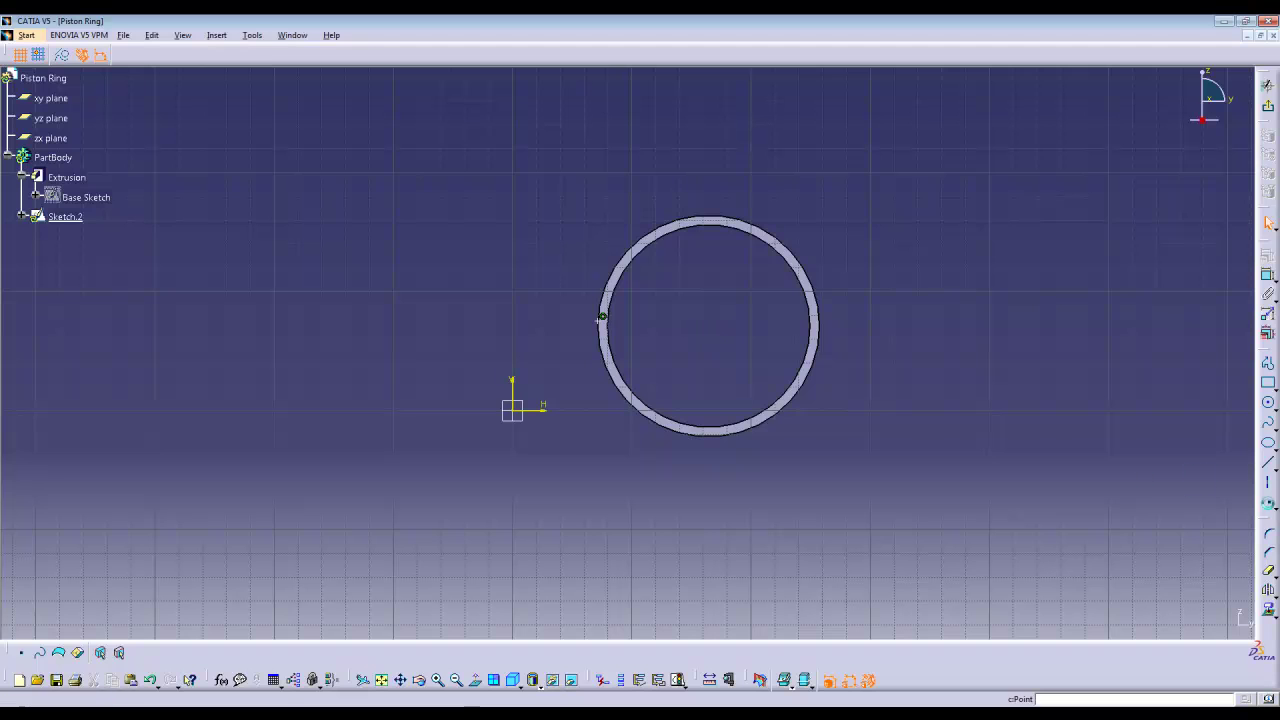
Place a construction point inside the ring and constrain it concentric with the ring's inner edge.
click(684, 340)
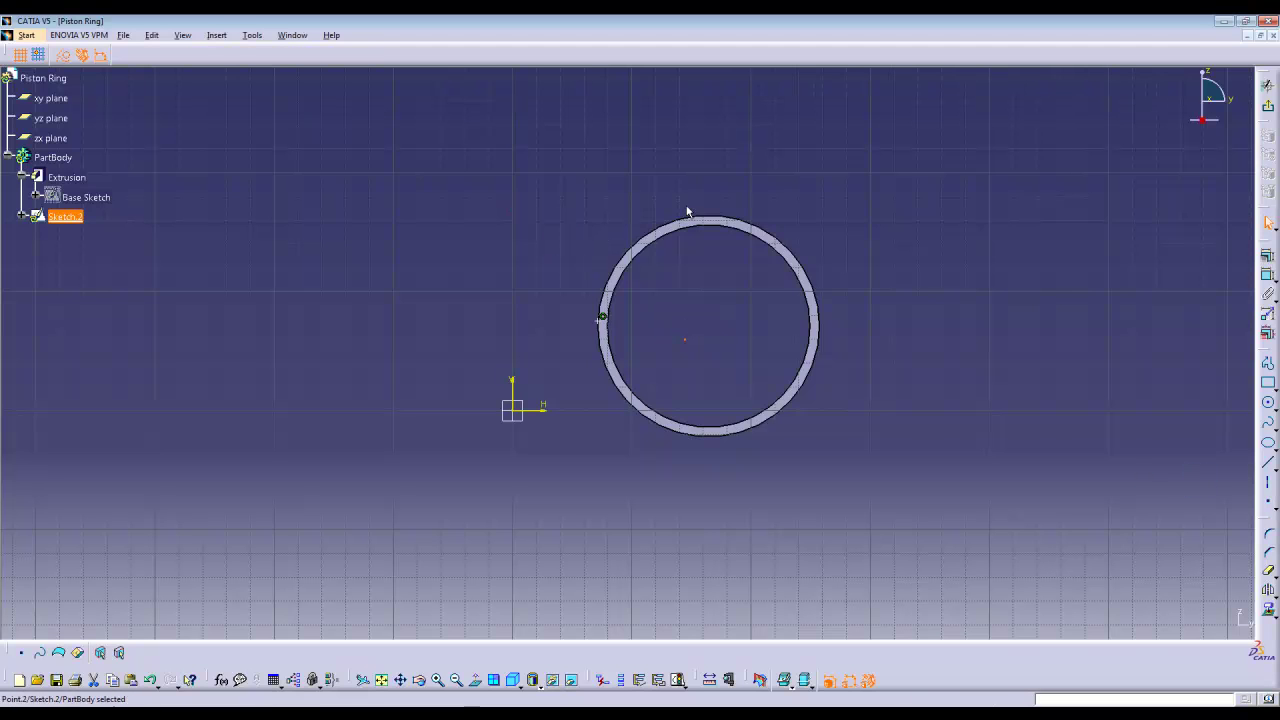
ctrl+click(687, 214)
click(1268, 256)
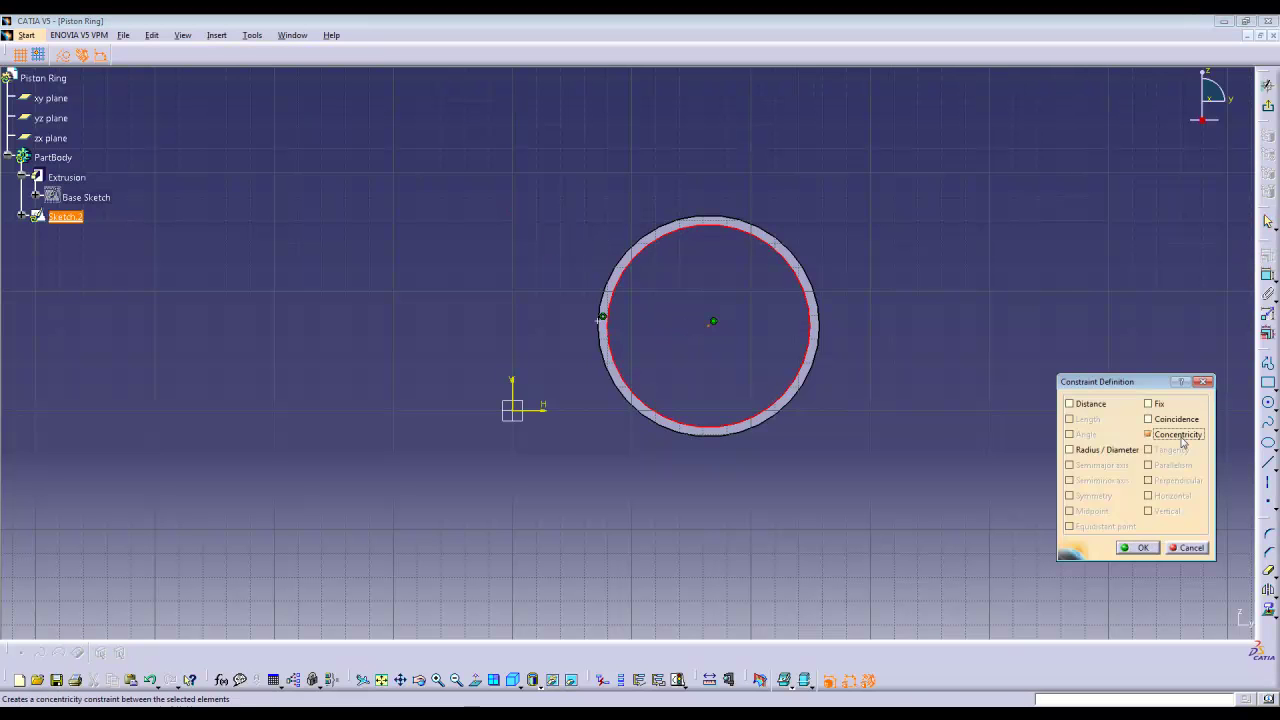
click(1138, 547)
Draw a construction line from the ring's centre point to the outer-edge point and constrain it horizontal.
click(1268, 462)
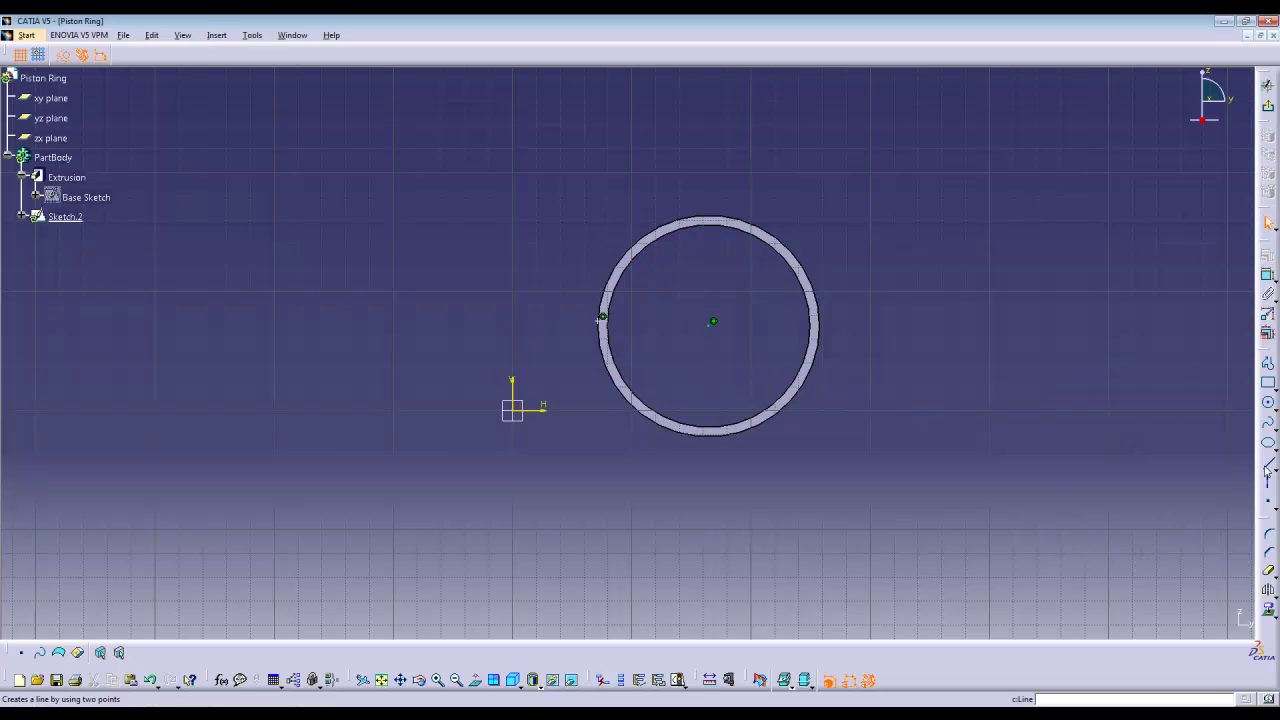
click(713, 320)
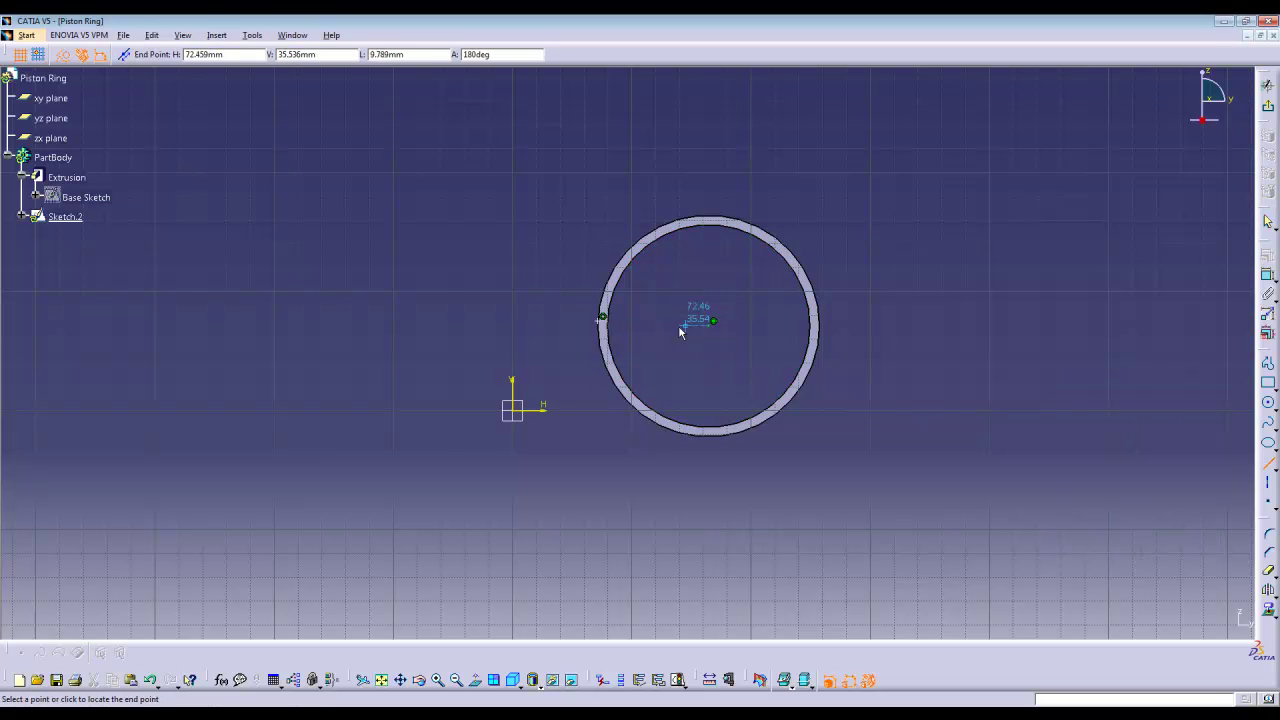
click(603, 317)
click(1266, 223)
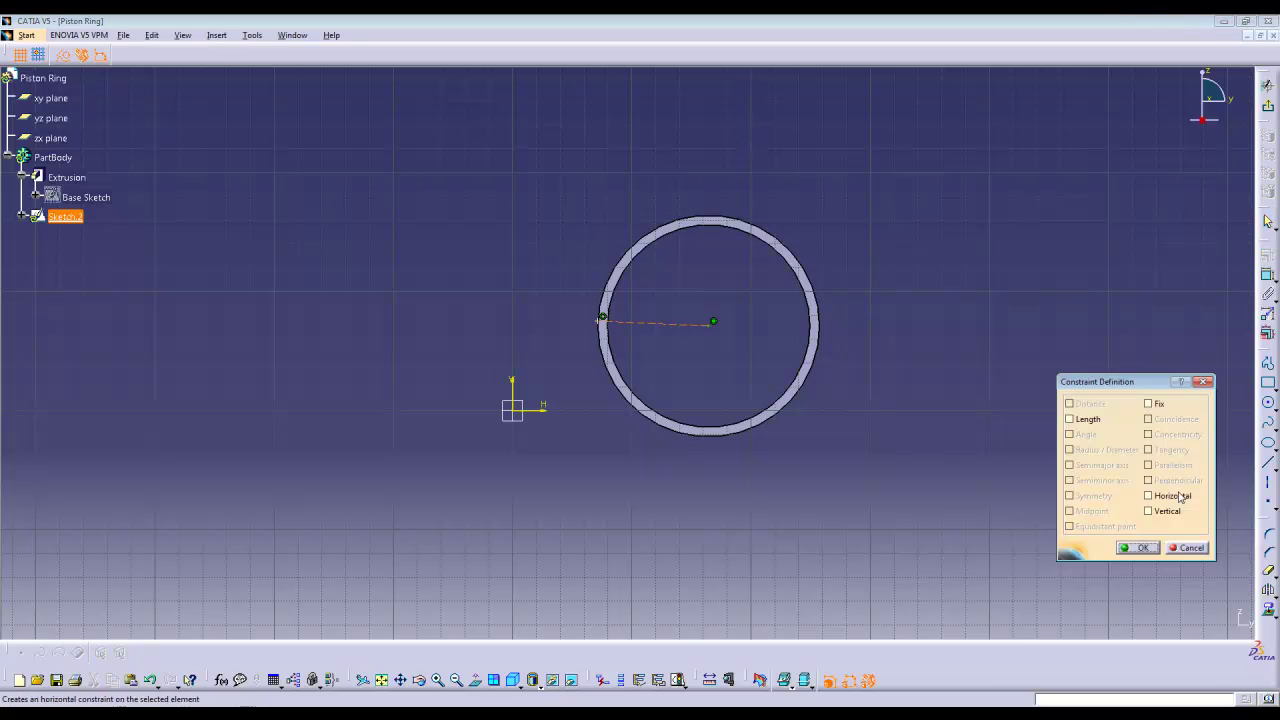
click(1173, 497)
click(1138, 547)
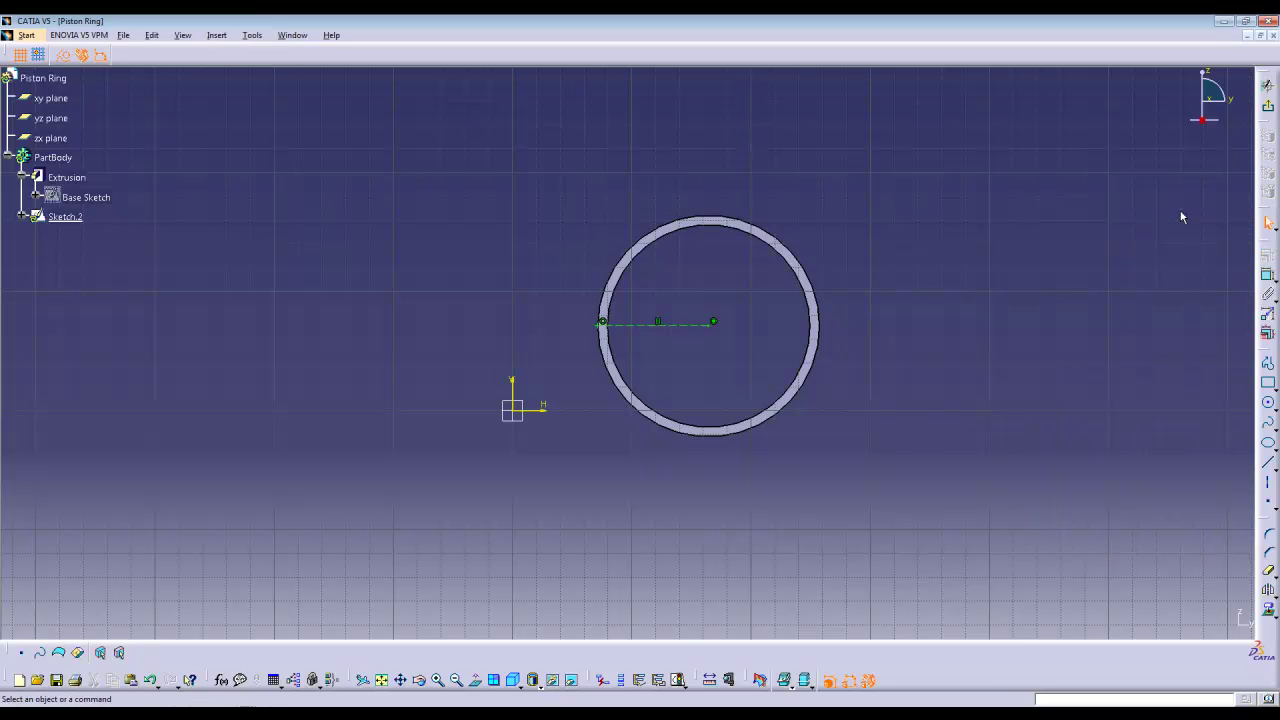
Exit the sketch and rename it Slit Reference Point.
click(1271, 110)
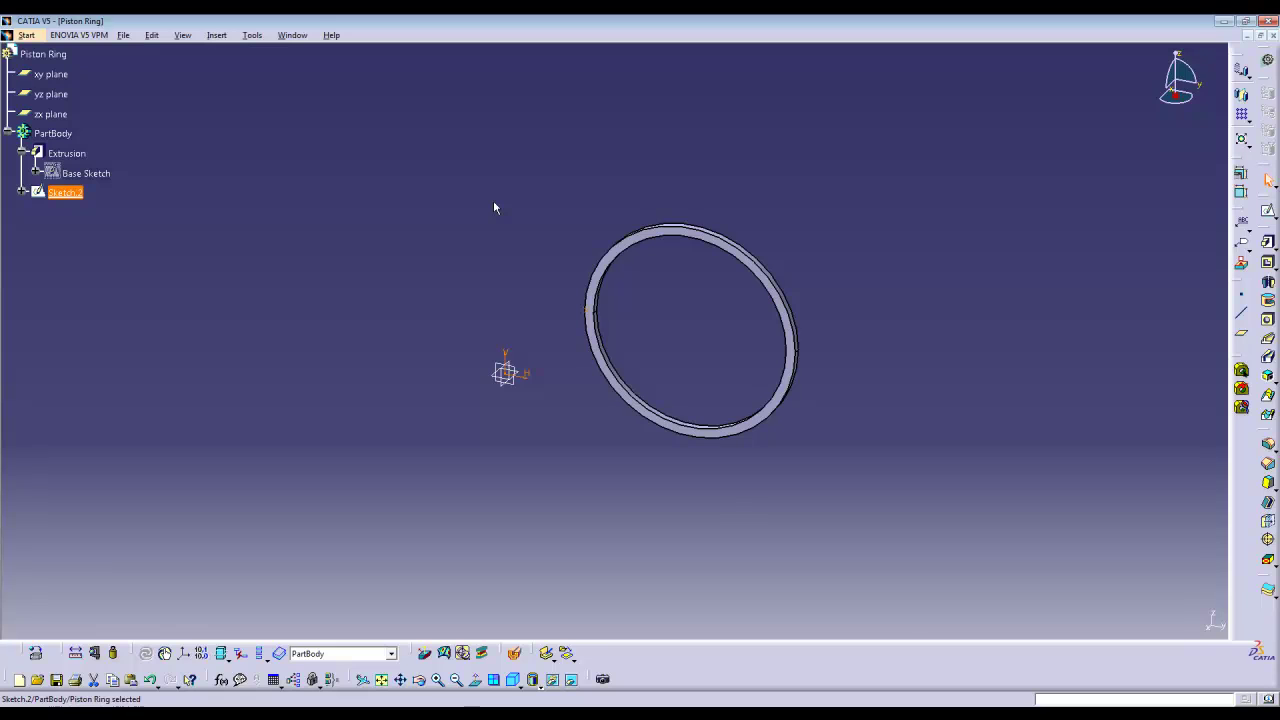
key(alt+Return)
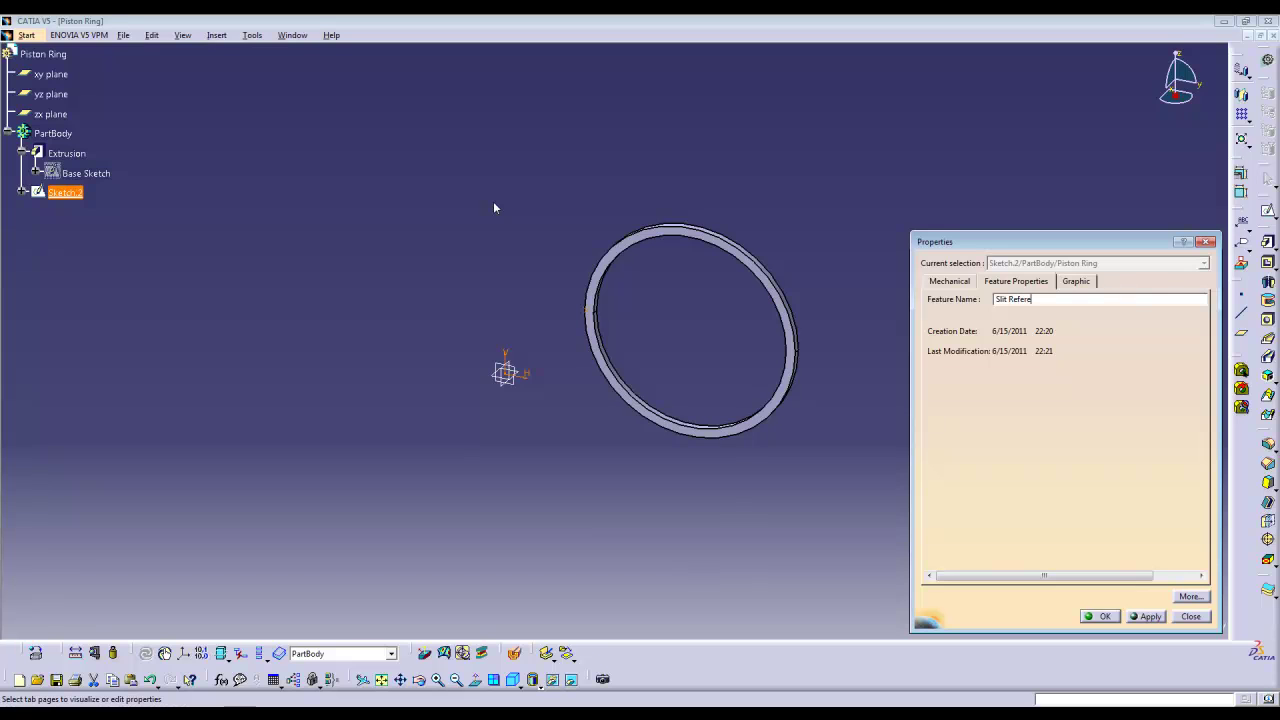
key(Return)
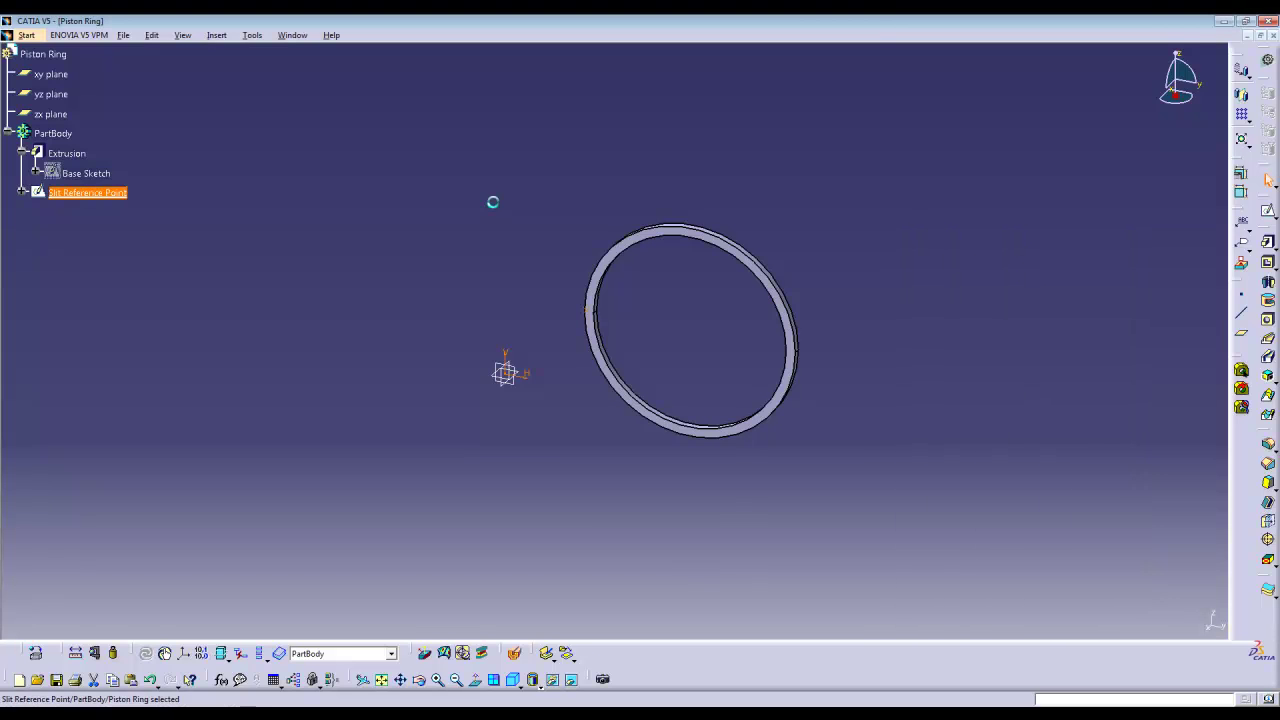
Create a reference plane tangent to the ring's outer surface through the Slit Reference Point.
click(1241, 334)
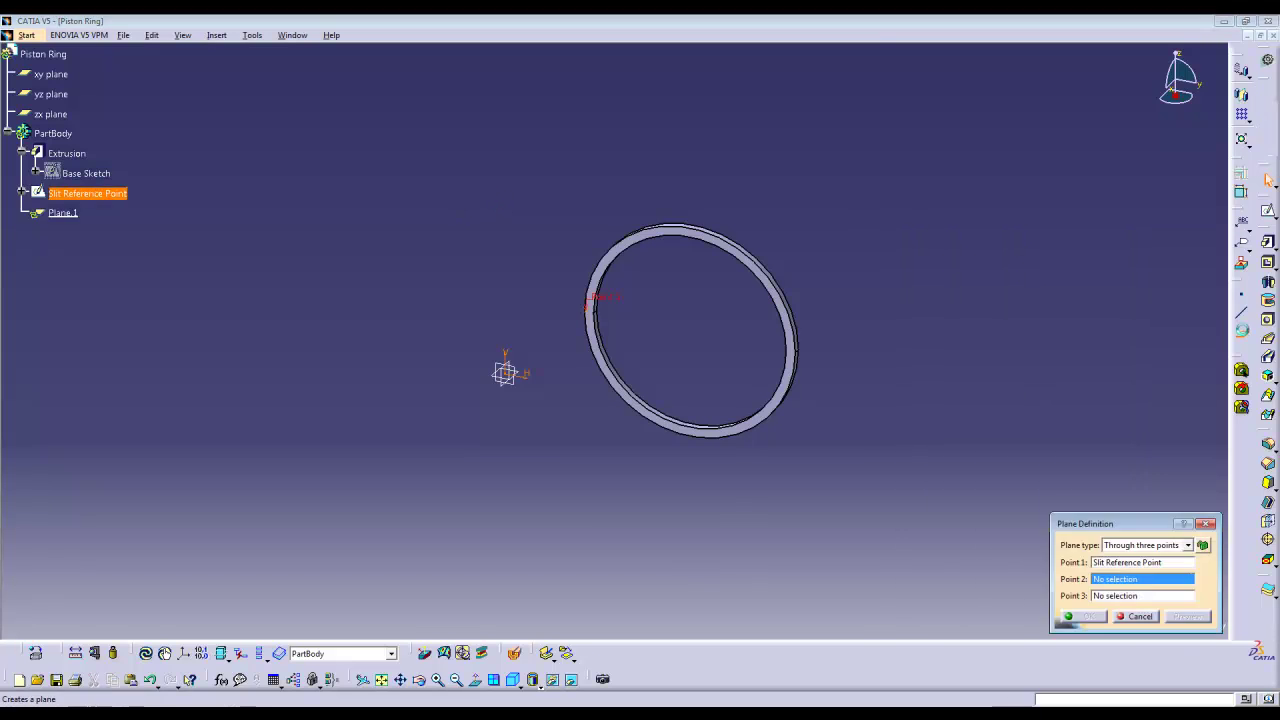
click(1187, 545)
click(1150, 568)
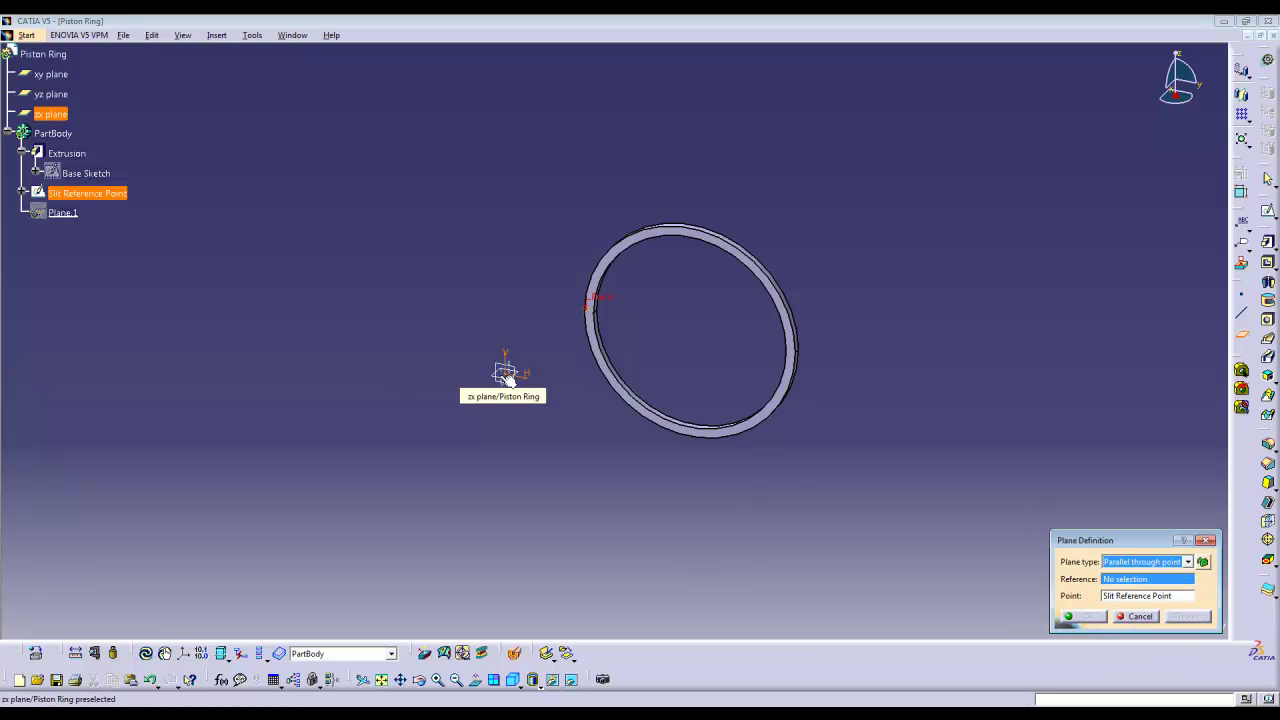
click(1187, 561)
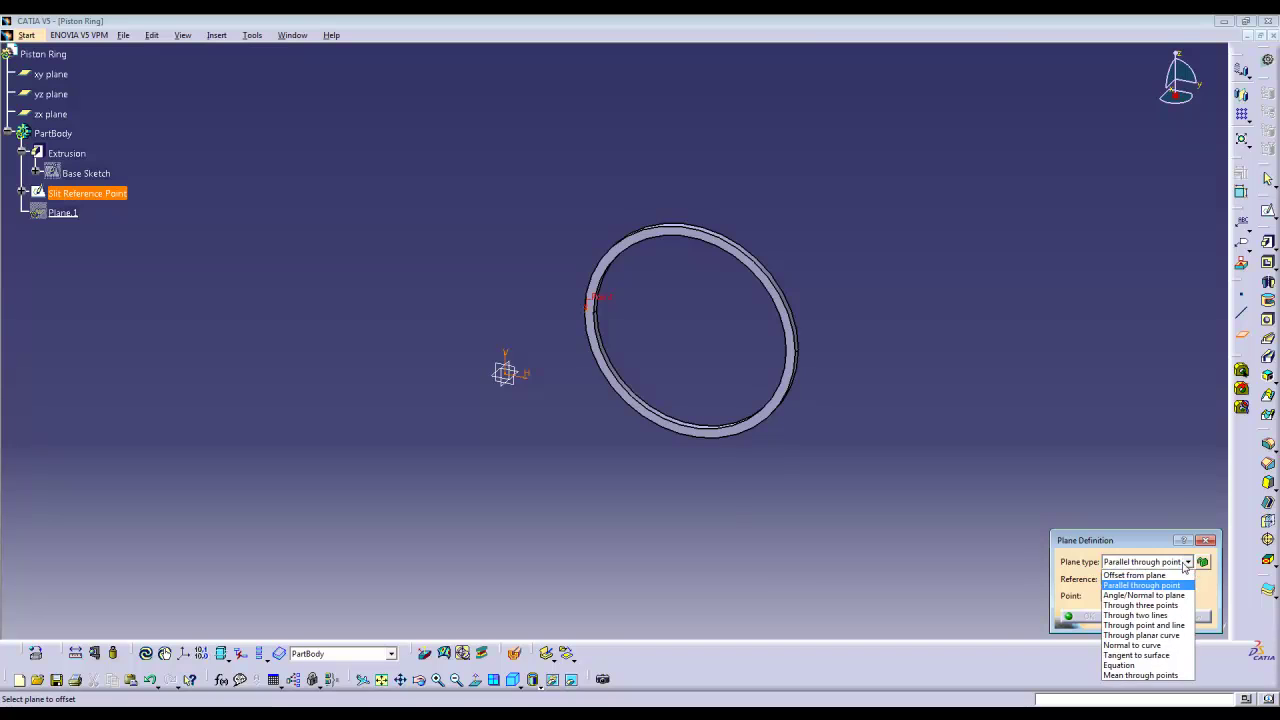
click(1160, 625)
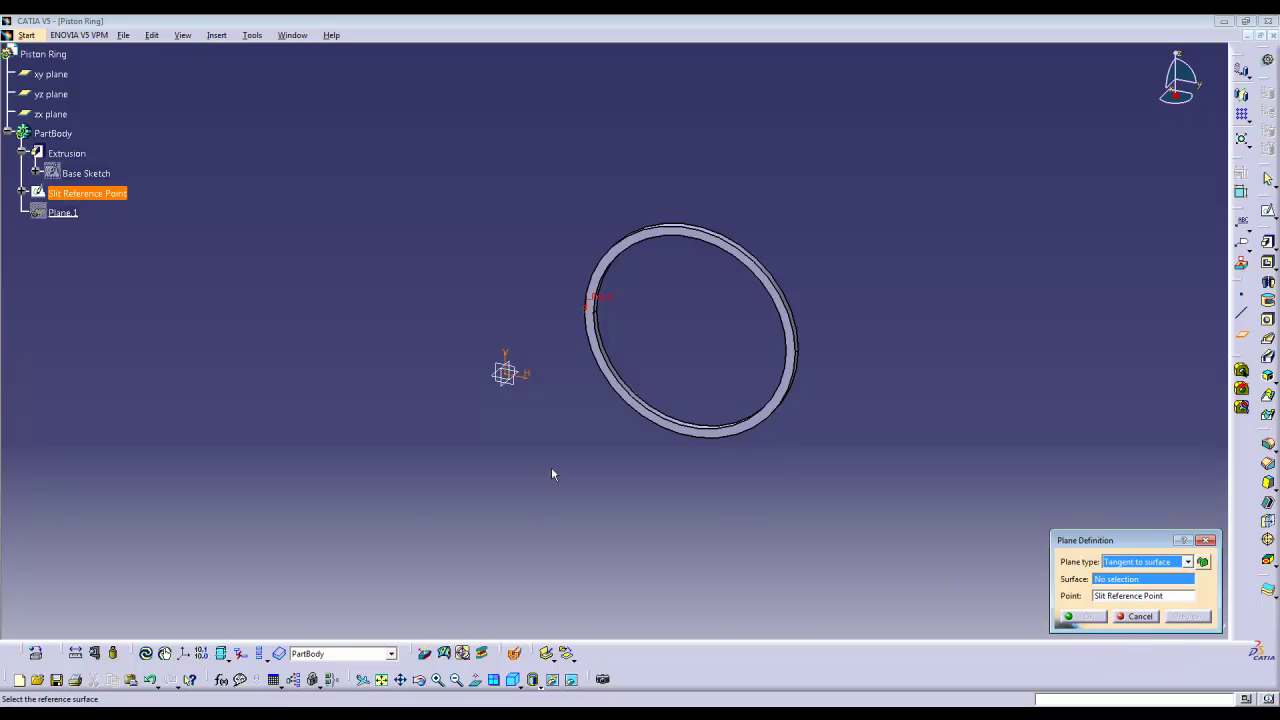
middle_drag(551, 474, 788, 471)
middle_drag(549, 366, 610, 310)
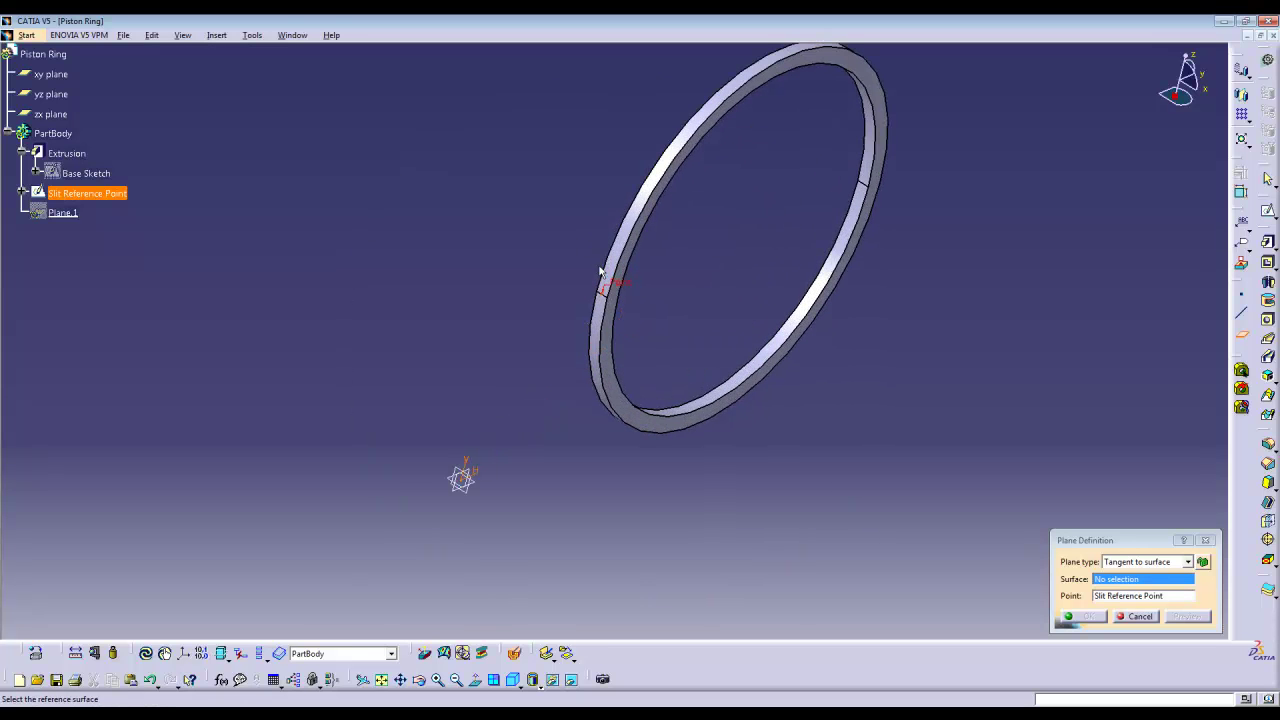
click(603, 310)
click(1066, 616)
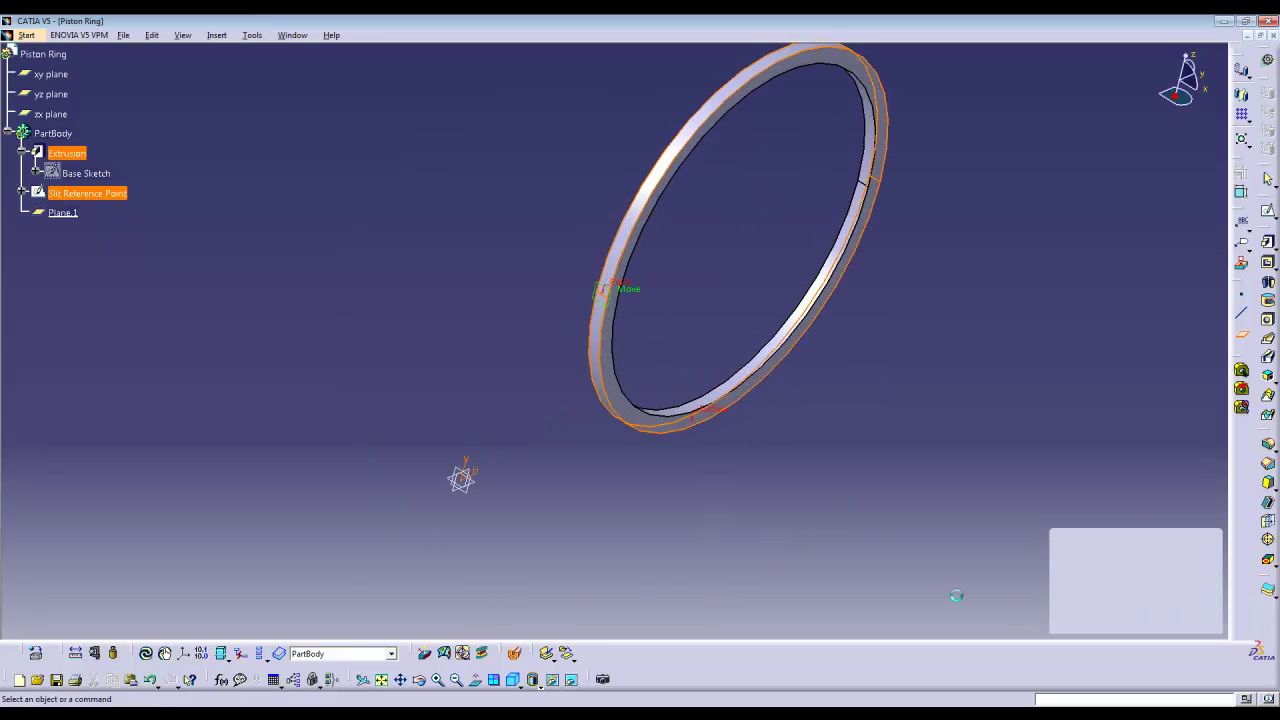
Start a sketch on the plane tangent to the ring and flip the sketch view to its opposite side.
middle_drag(729, 477, 684, 352)
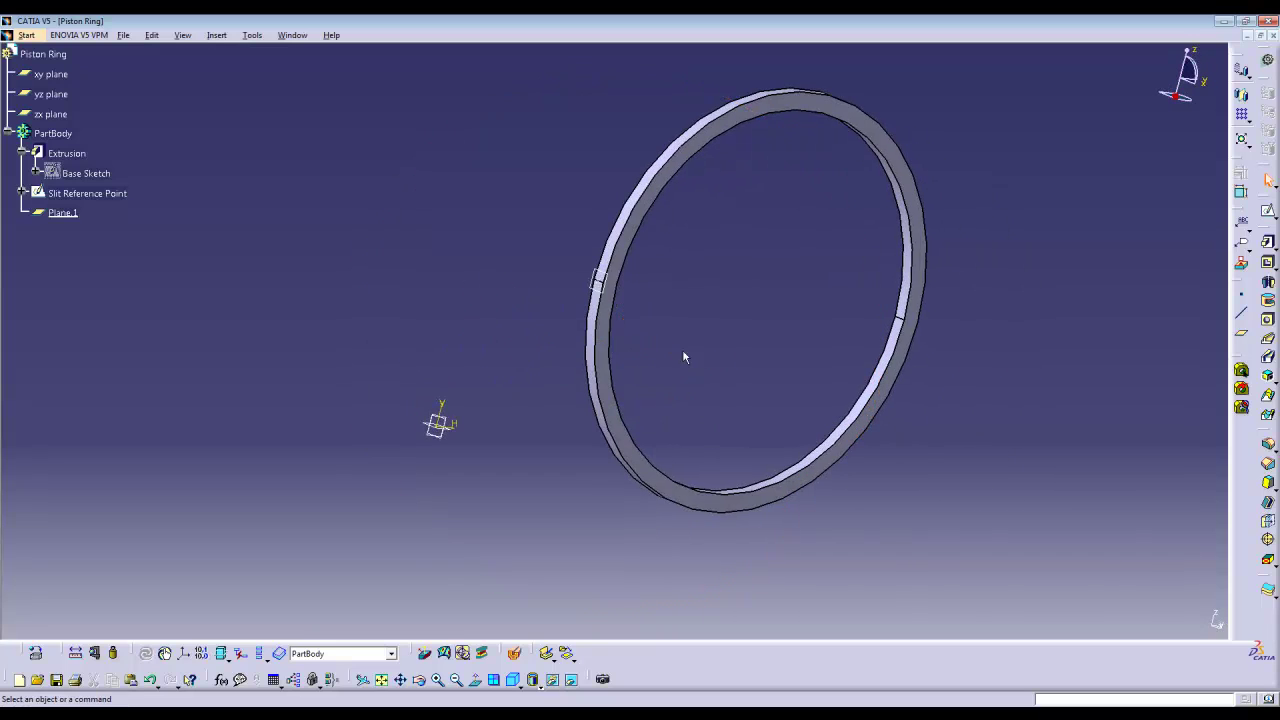
click(612, 292)
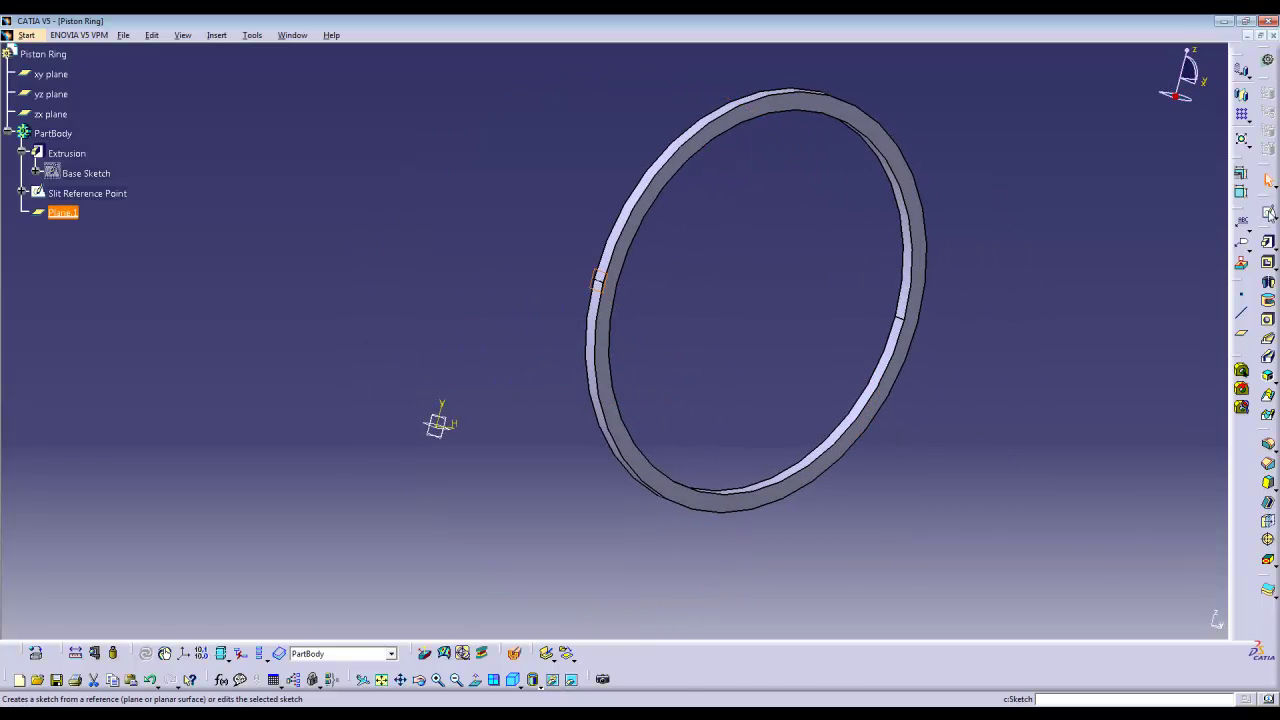
click(1268, 212)
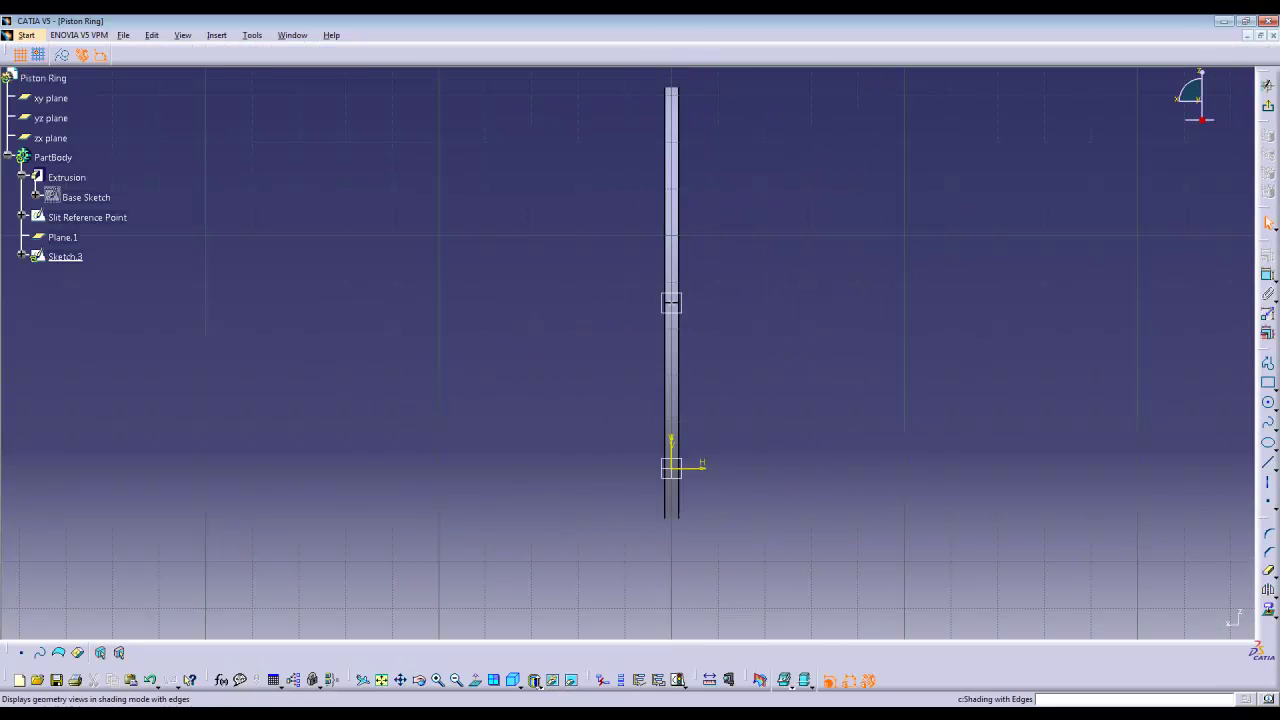
click(475, 680)
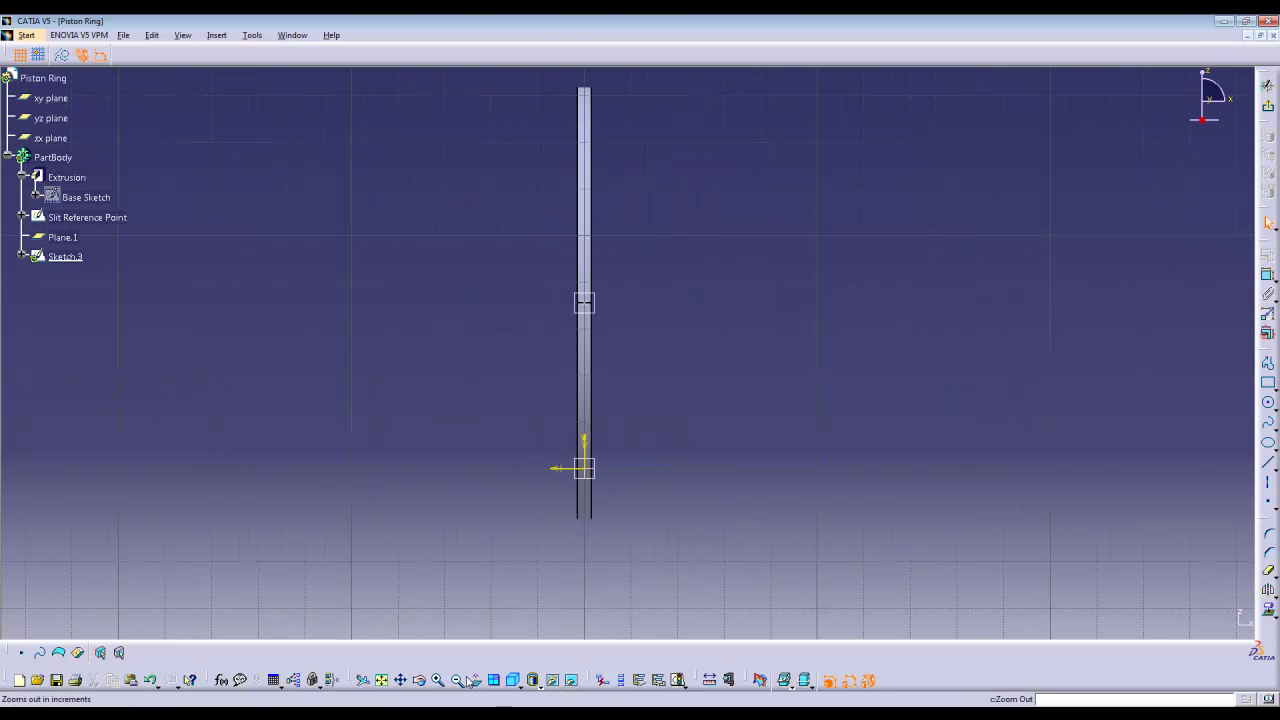
mouse_move(650, 356)
ctrl+middle_down()
mouse_move(650, 300)
mouse_move(871, 337)
mouse_move(920, 398)
ctrl+middle_up()
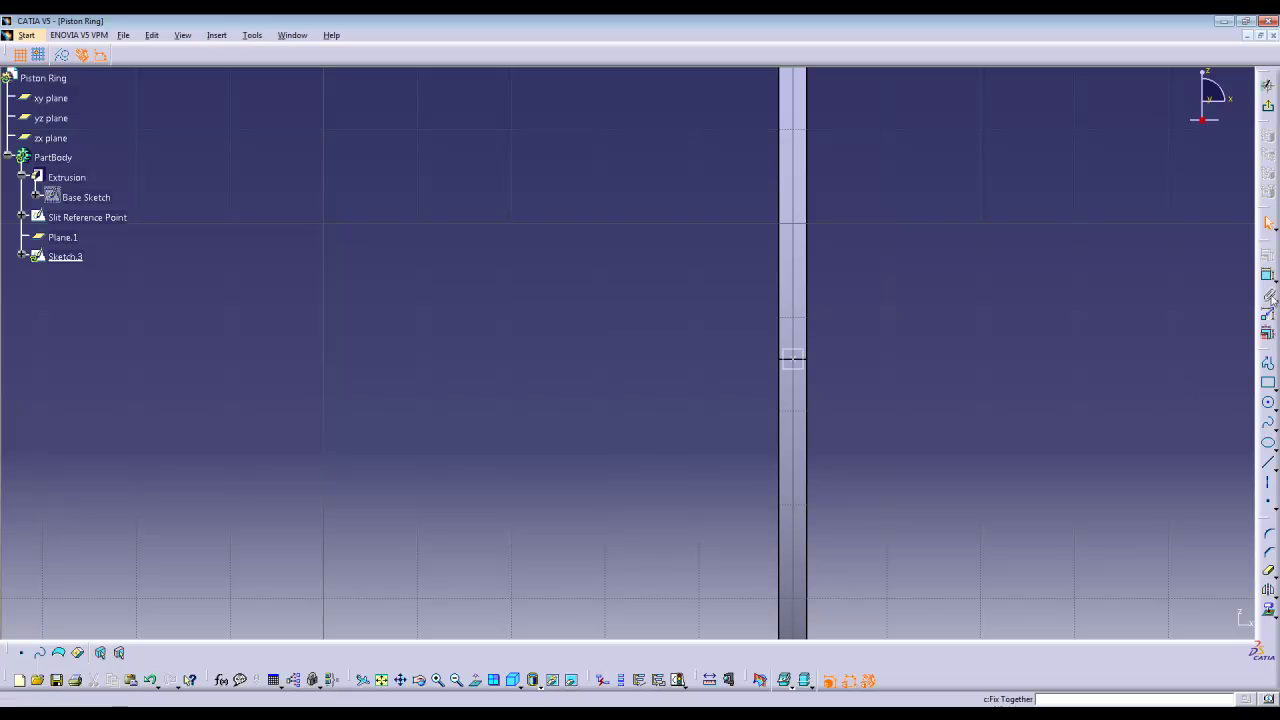
Draw a closed four-sided profile beside the ring with two vertical sides and slanted sides about 12 mm long.
click(1268, 366)
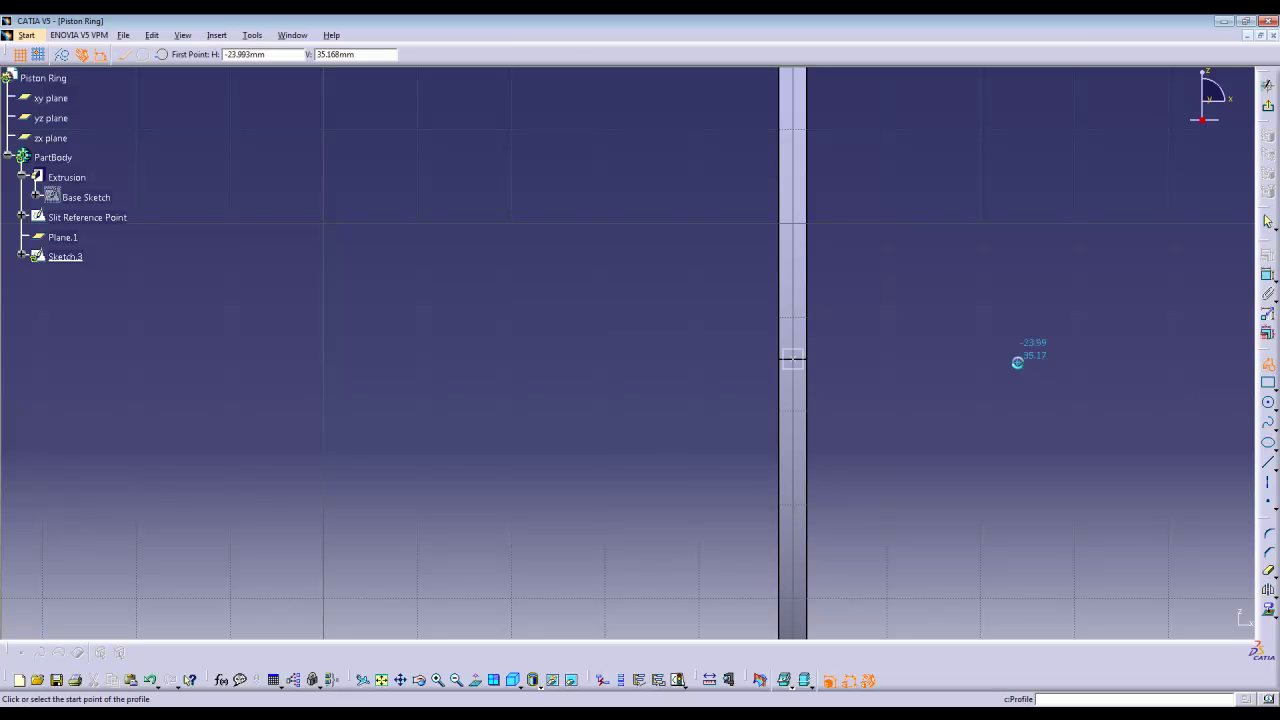
click(953, 346)
click(953, 310)
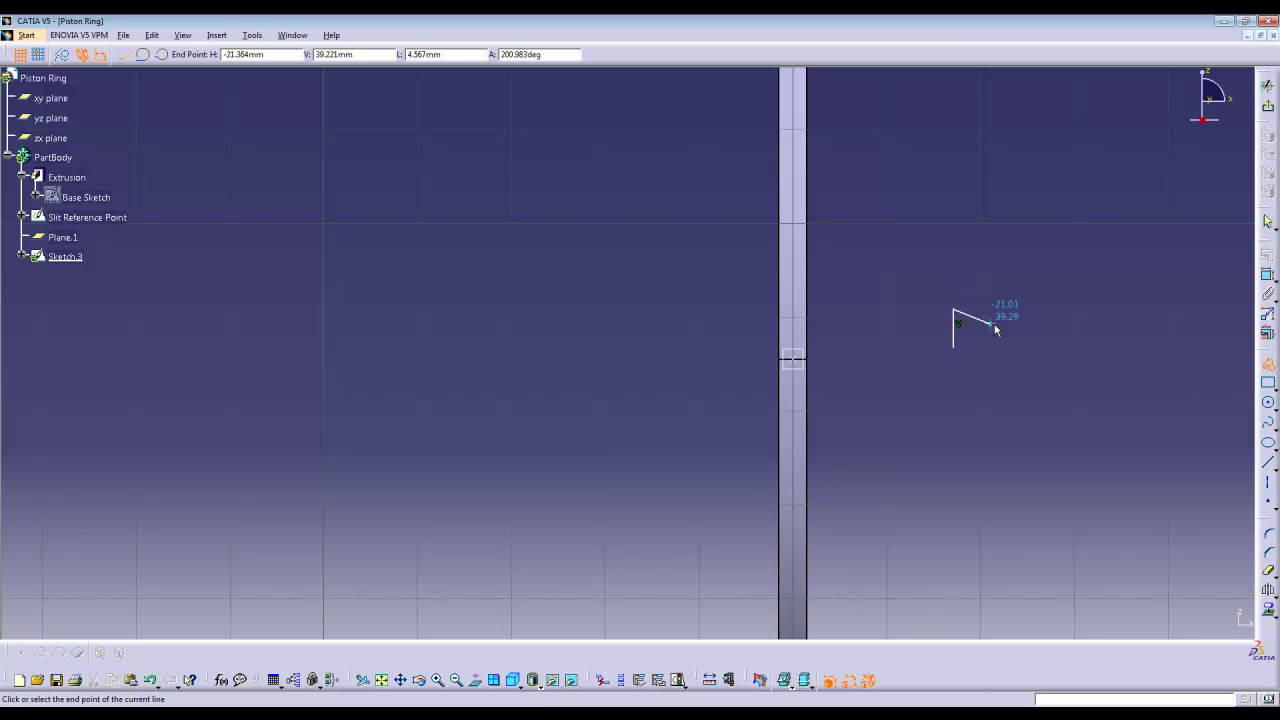
click(1048, 378)
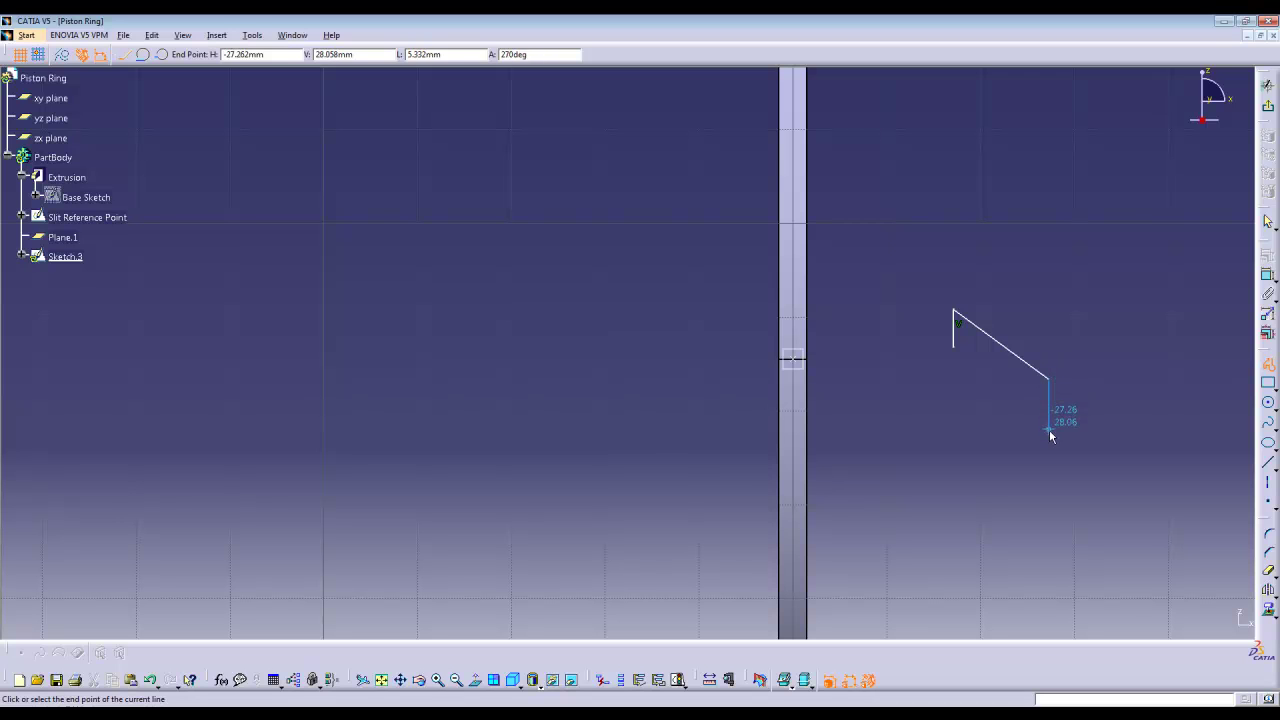
click(1048, 410)
click(953, 347)
click(1022, 298)
Constrain the profile's two slanted lines parallel to each other.
click(1015, 354)
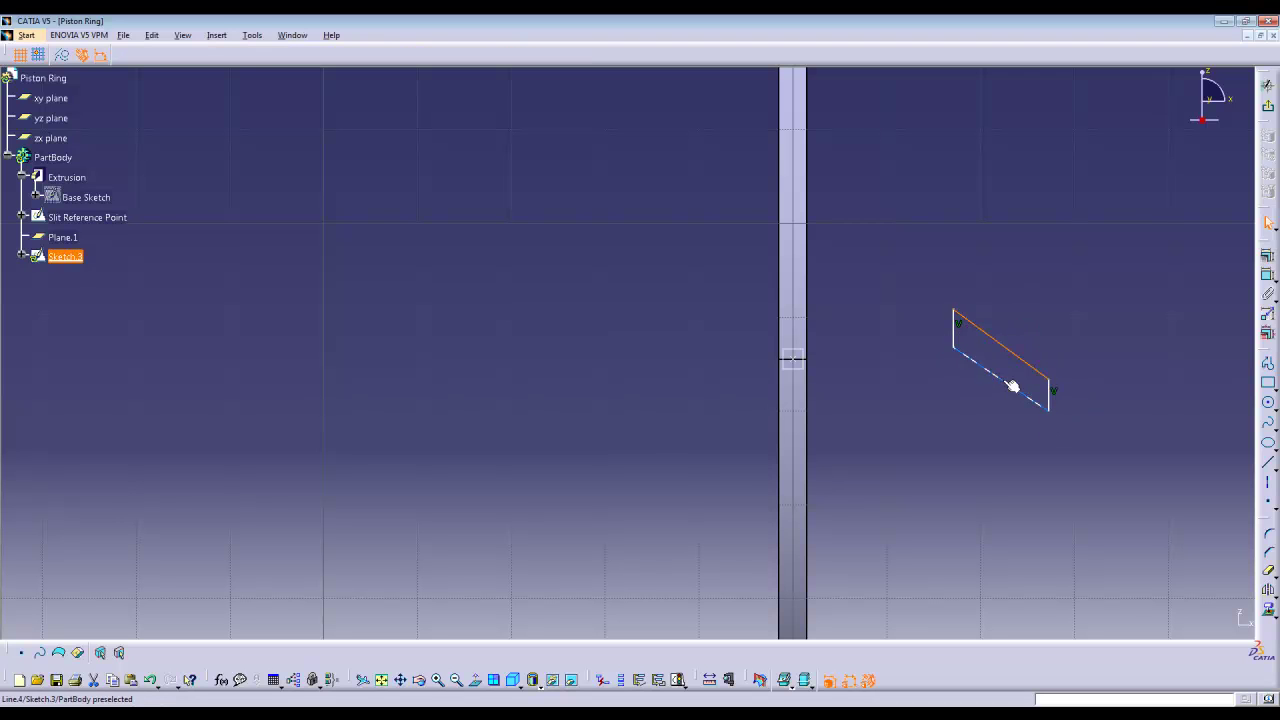
ctrl+click(1008, 383)
click(1267, 255)
click(1144, 464)
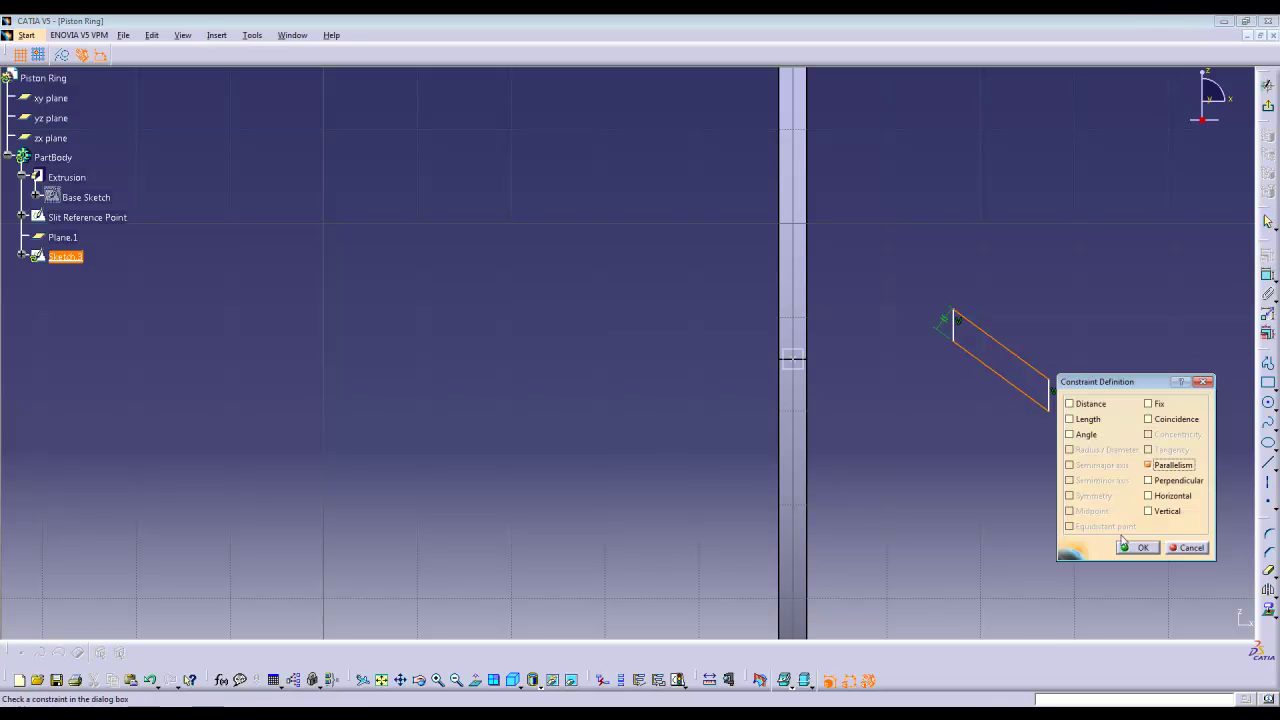
click(1137, 546)
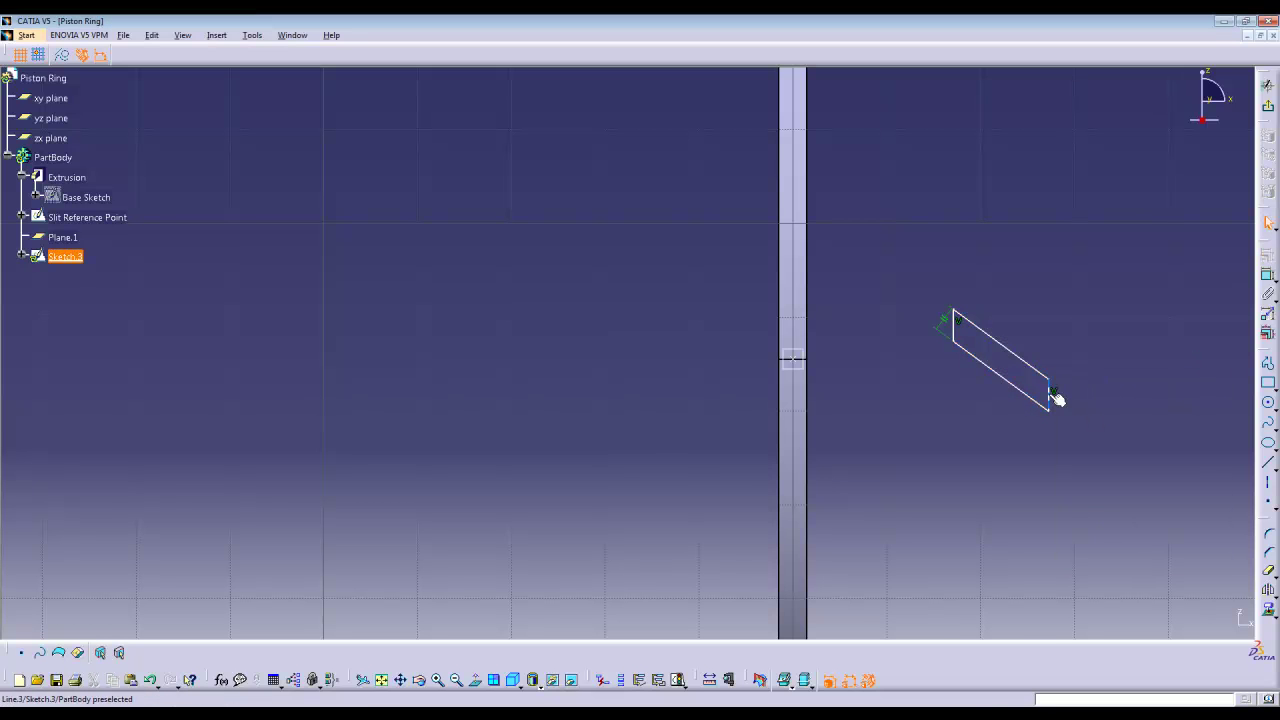
Dimension the angle between a vertical side and the lower slanted line and set it to 135 degrees.
click(953, 334)
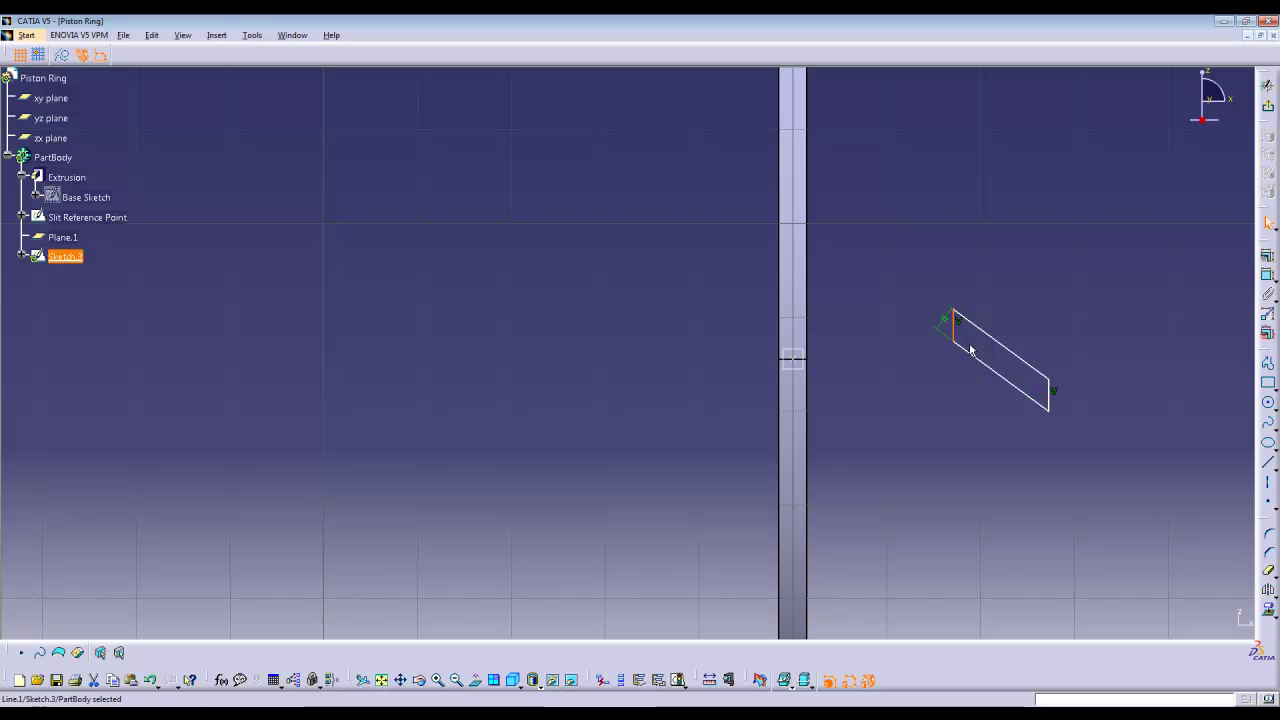
ctrl+click(976, 357)
click(1267, 274)
click(1020, 300)
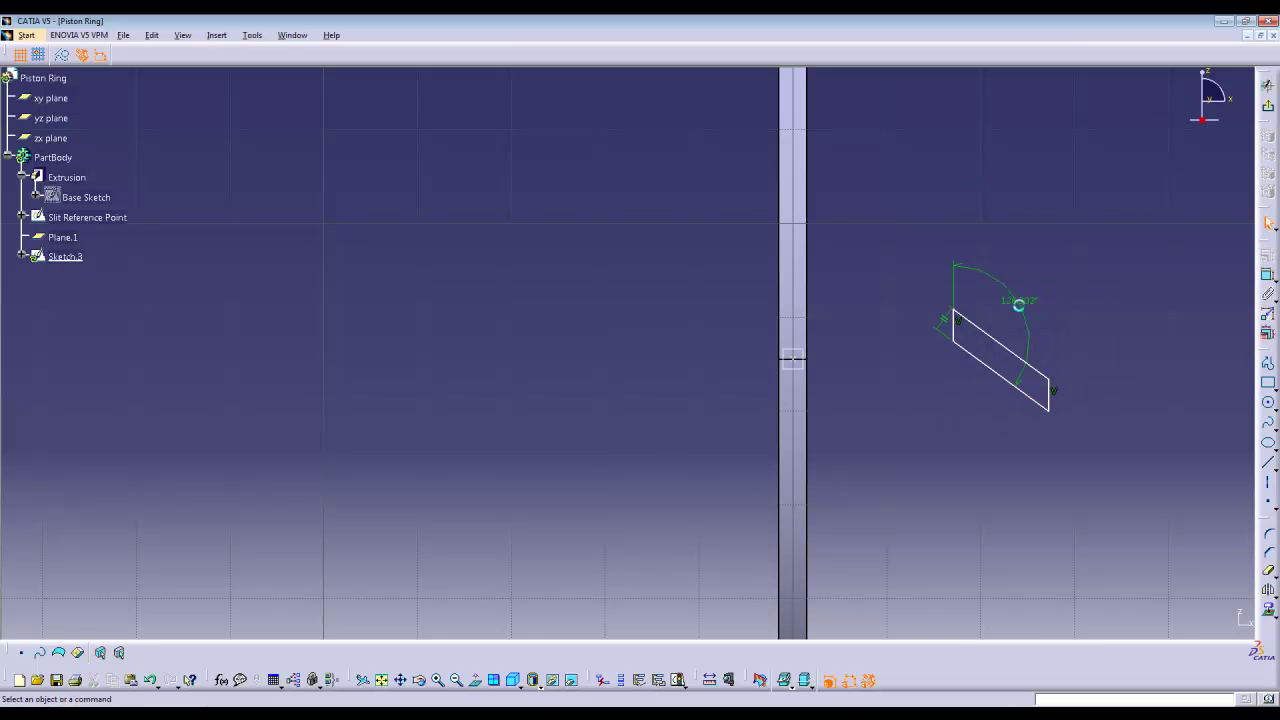
double_click(1019, 299)
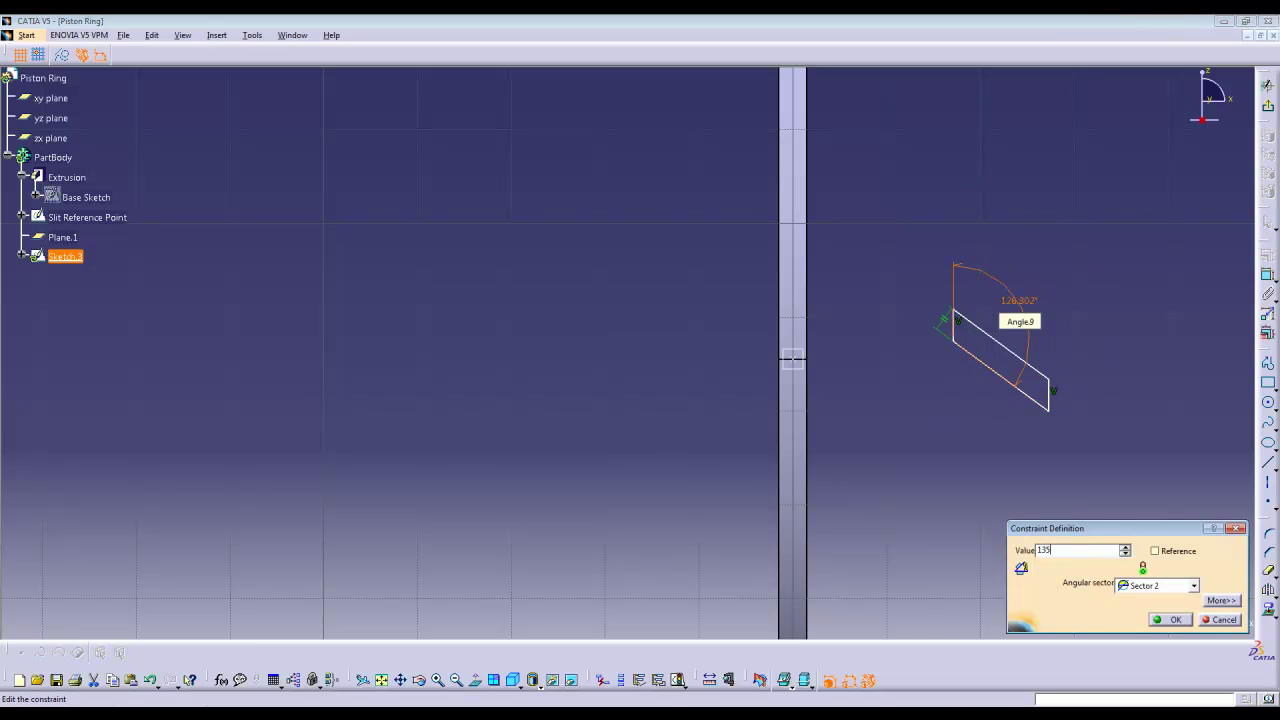
text(135)
key(Return)
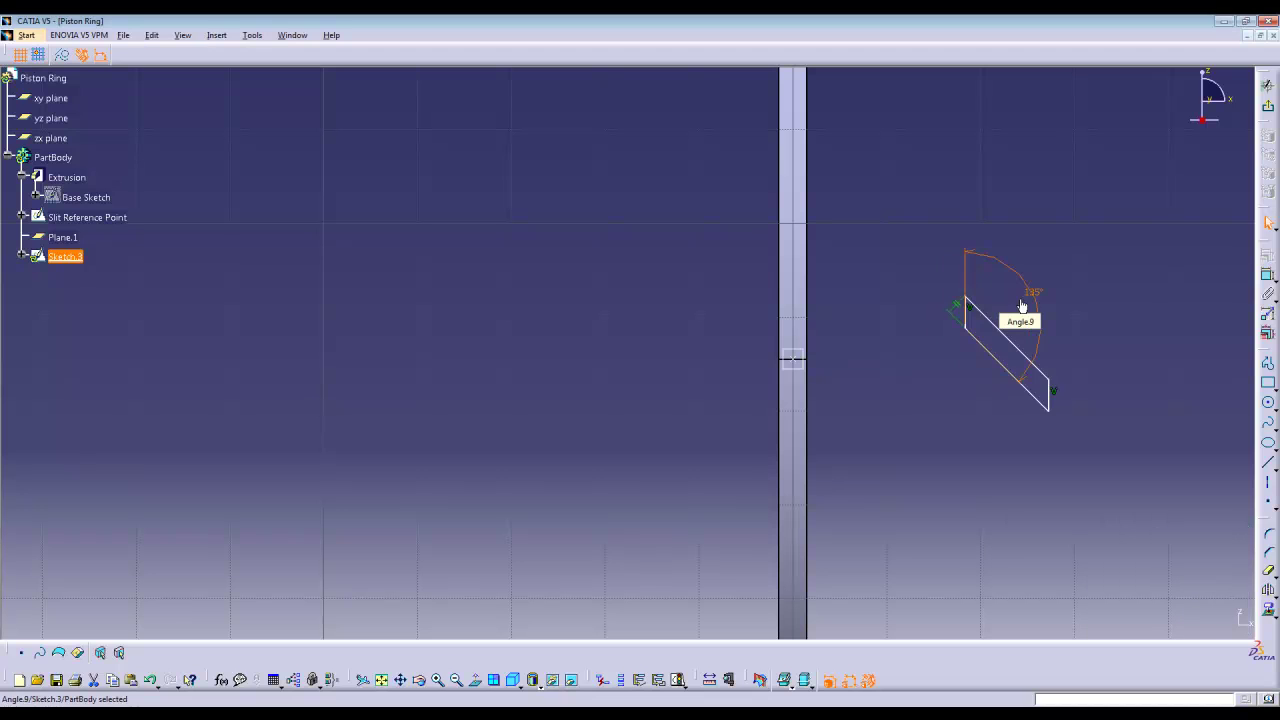
Dimension the distance between the two slanted lines and set it to 1 mm.
click(1045, 374)
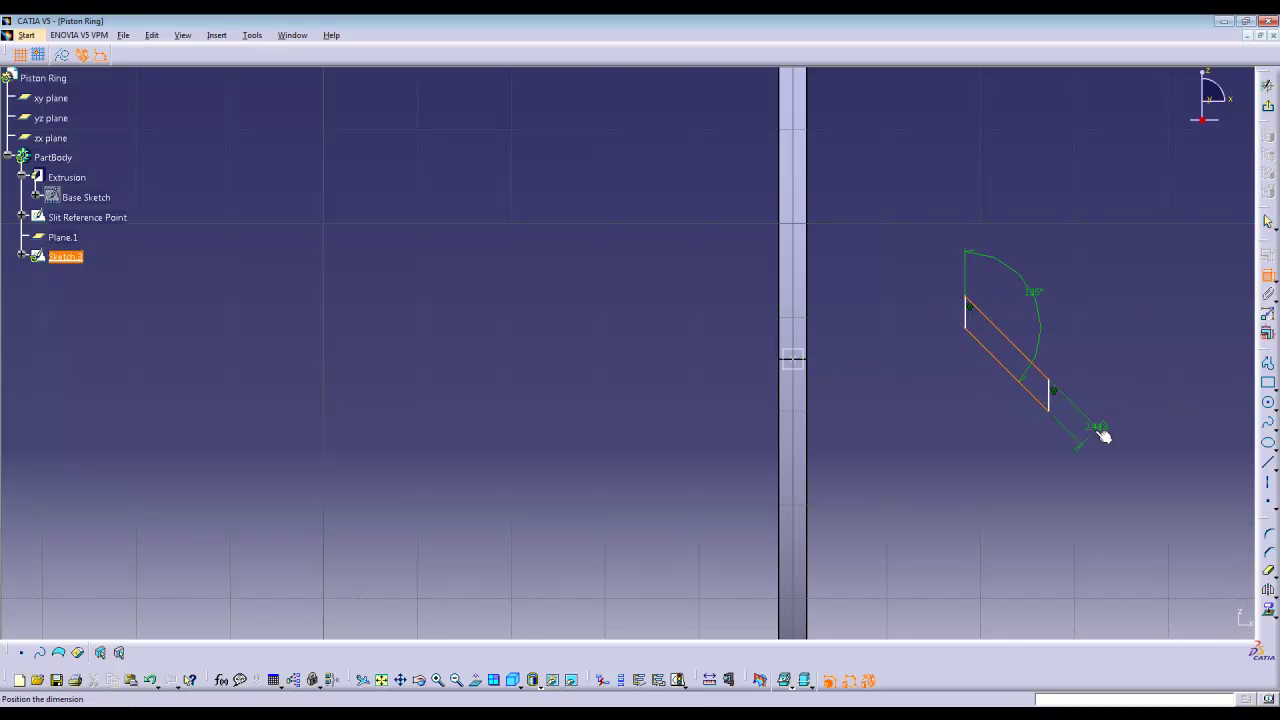
click(1094, 440)
double_click(1091, 440)
text(1)
key(Return)
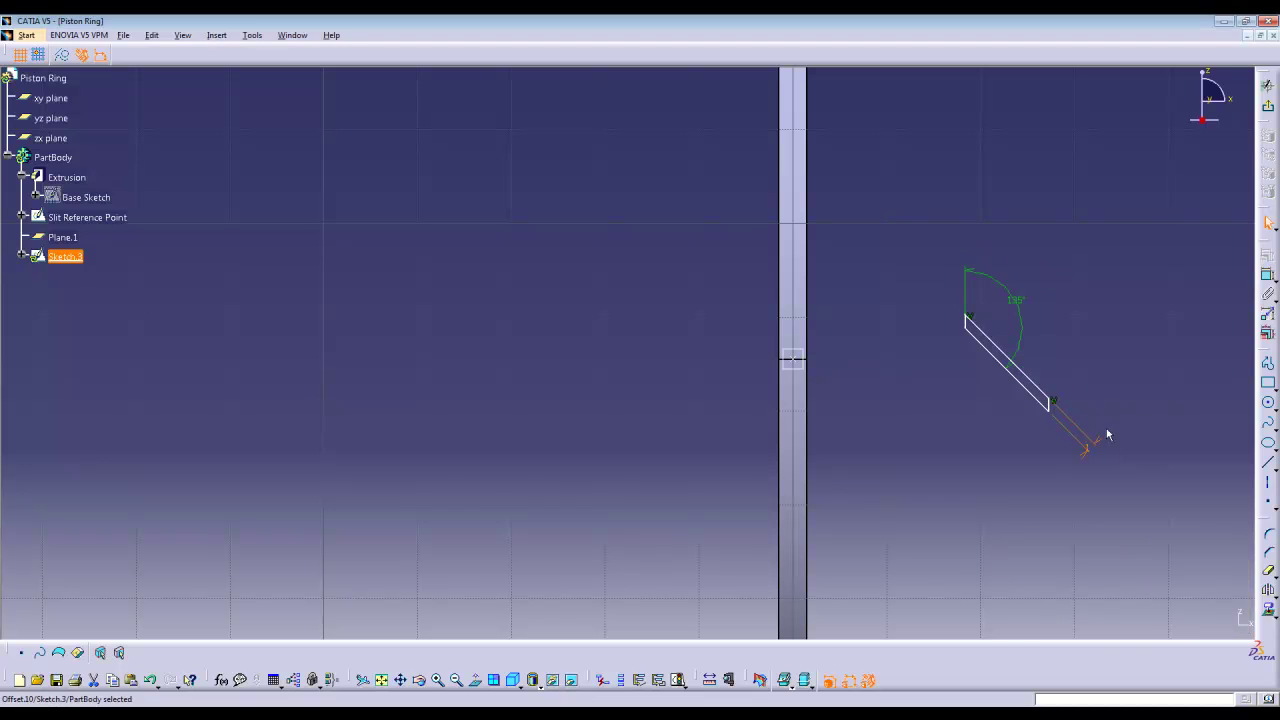
Move the upper end of the slit profile onto the ring and make its vertical side coincident with the ring's nearer-to-origin left edge.
mouse_move(1058, 410)
mouse_down()
mouse_move(945, 420)
mouse_move(956, 416)
mouse_move(789, 337)
mouse_up()
ctrl+click(791, 334)
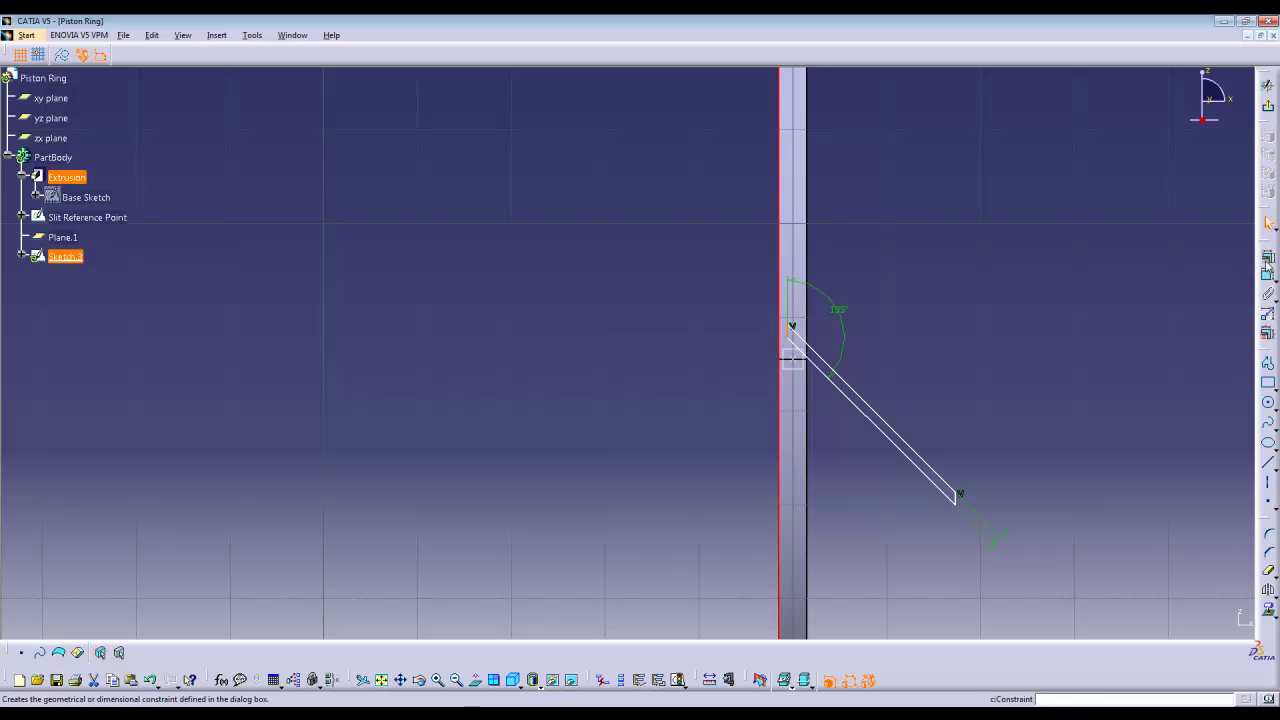
click(1267, 262)
click(1148, 421)
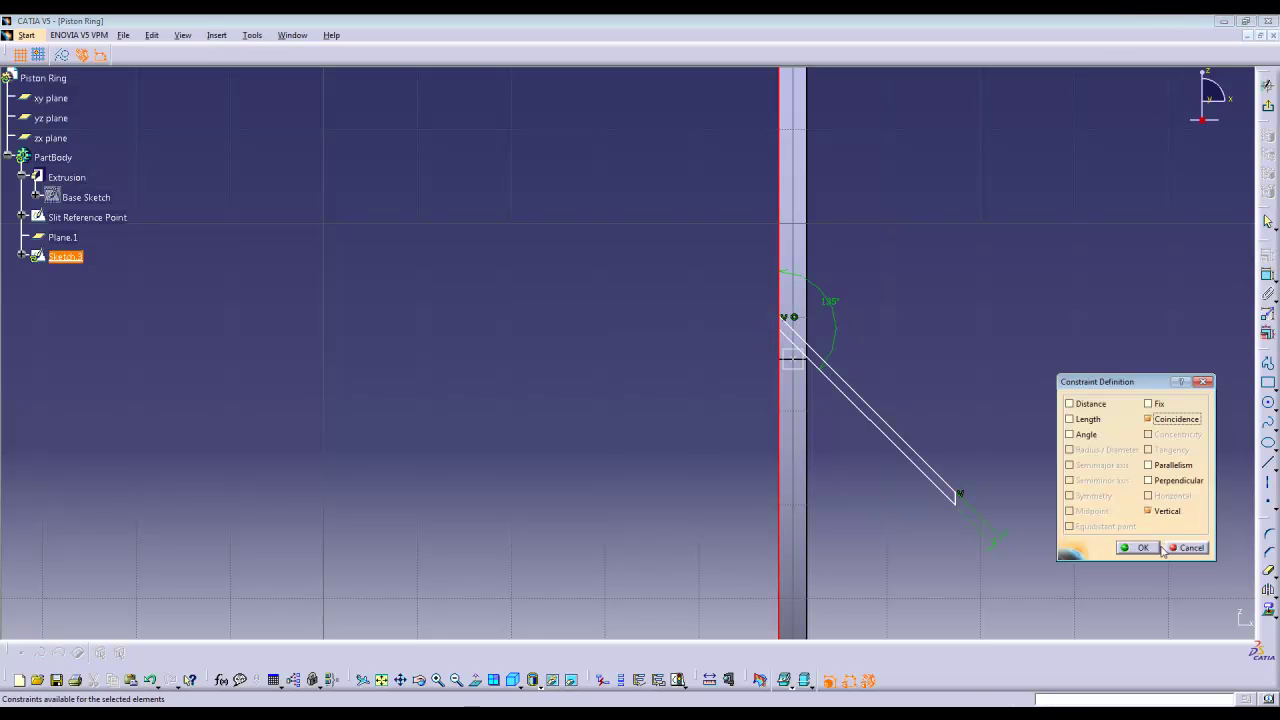
click(1138, 546)
Make the profile's other vertical side coincident with the ring's opposite edge.
click(960, 499)
ctrl+click(812, 323)
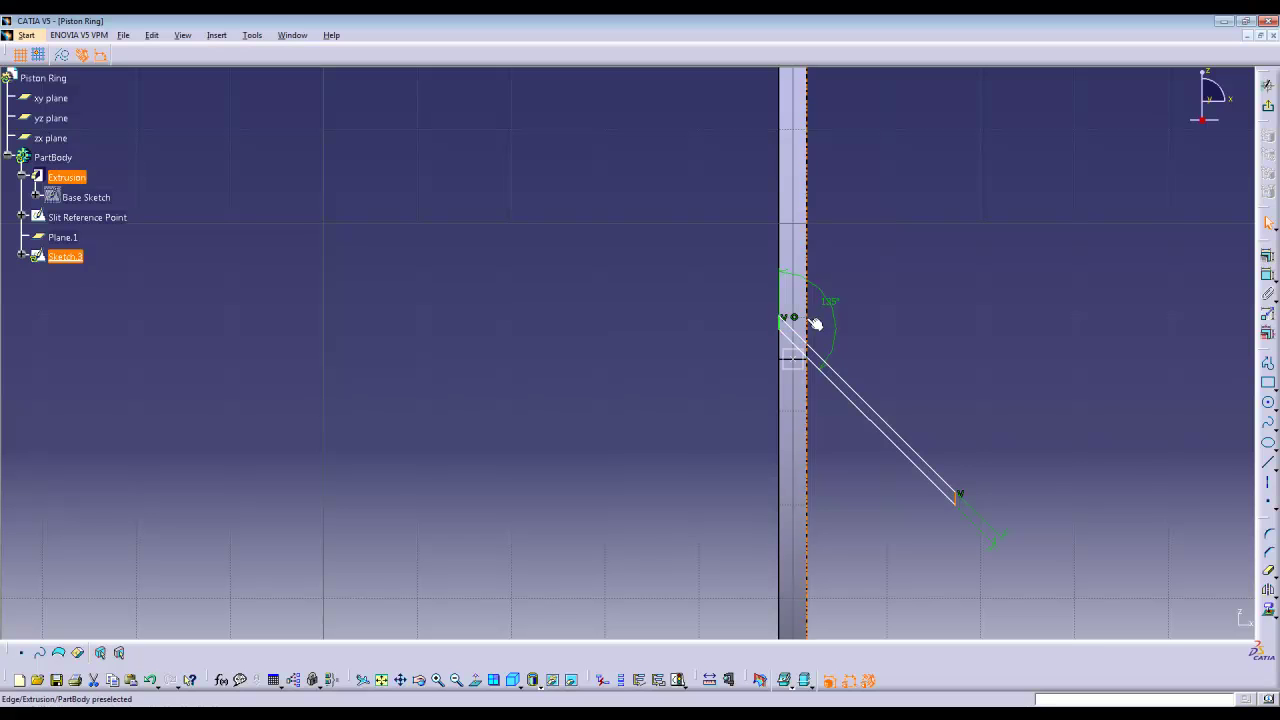
click(1267, 262)
click(1149, 419)
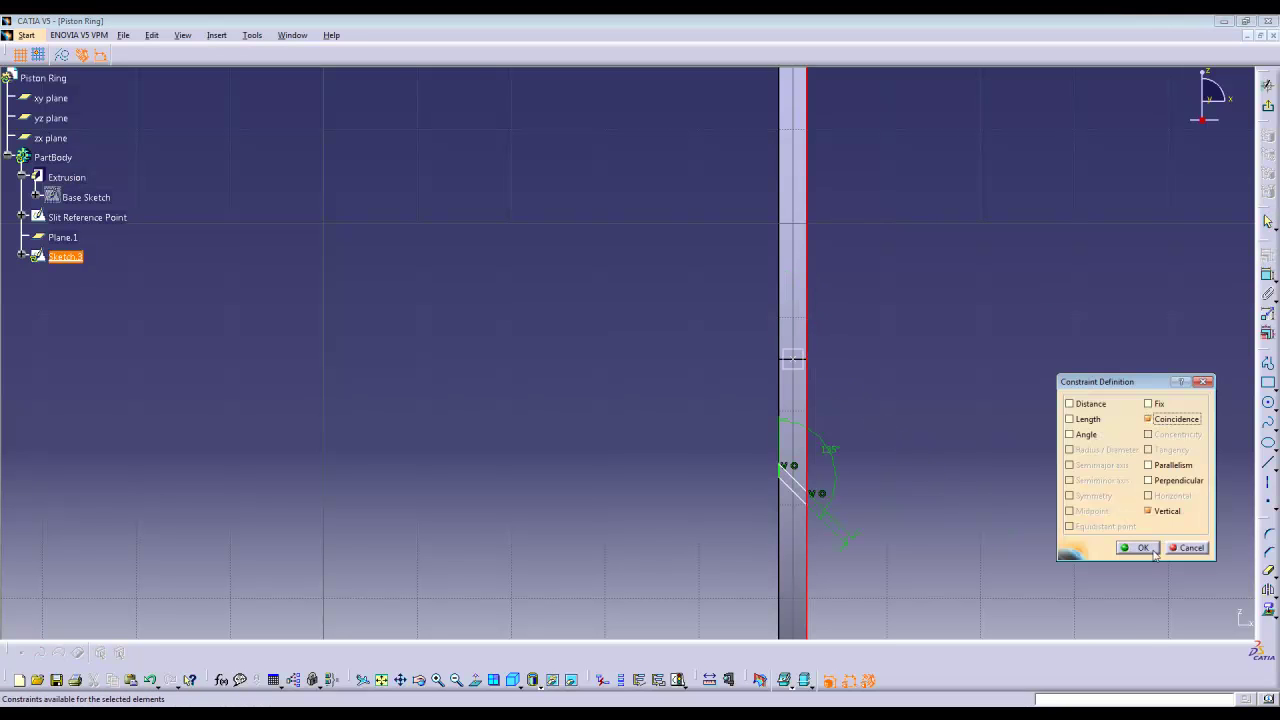
click(1139, 547)
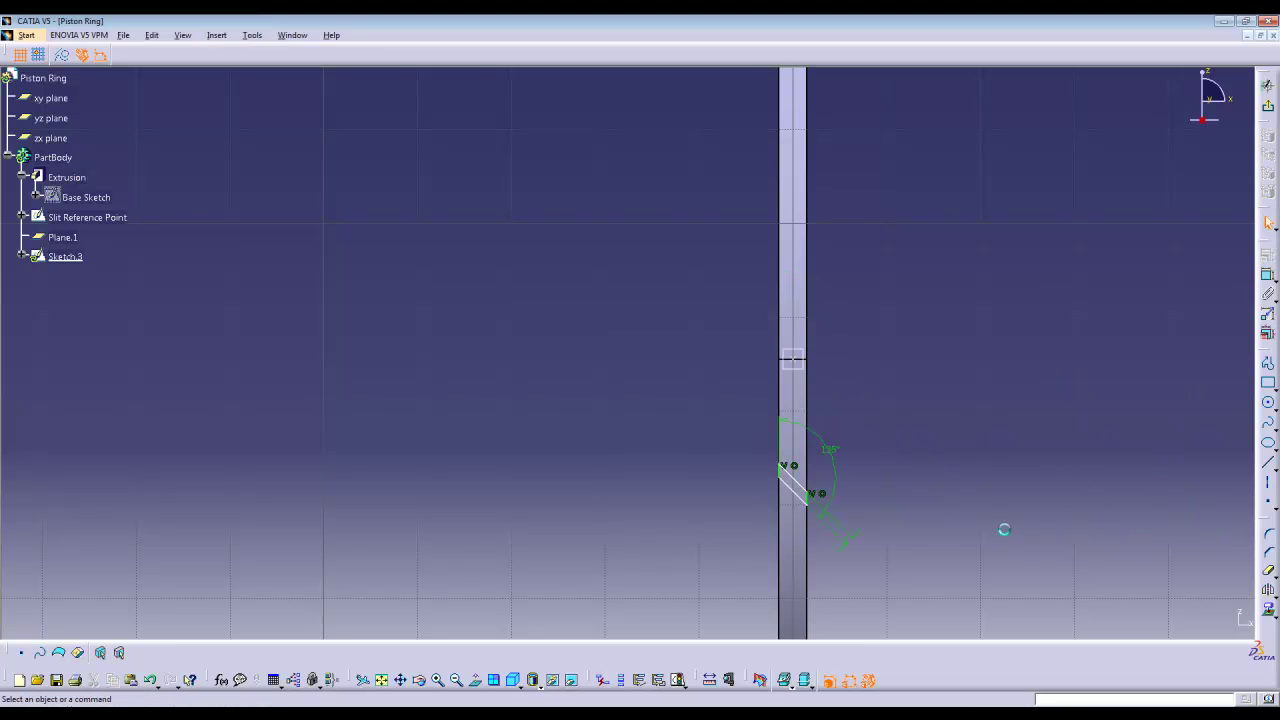
Constrain the two slanted lines equidistant from the slit reference point and exit the sketch.
click(800, 495)
ctrl+click(796, 360)
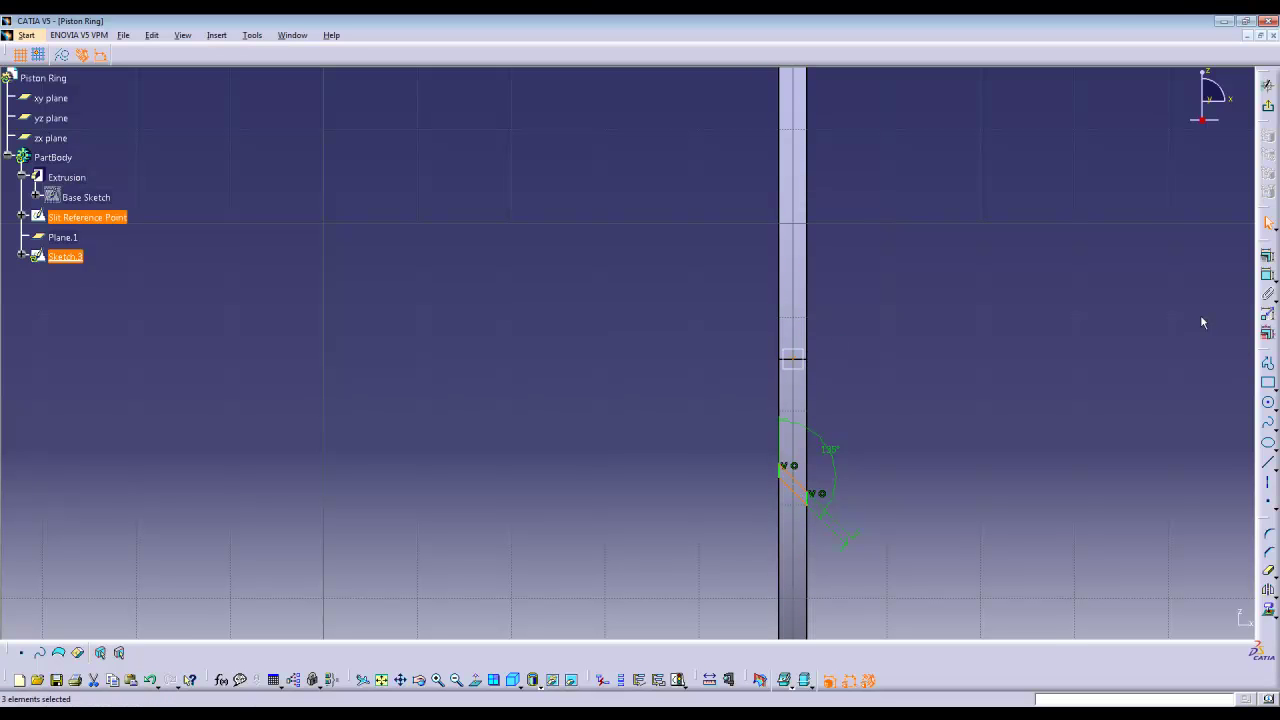
click(1267, 255)
click(1069, 526)
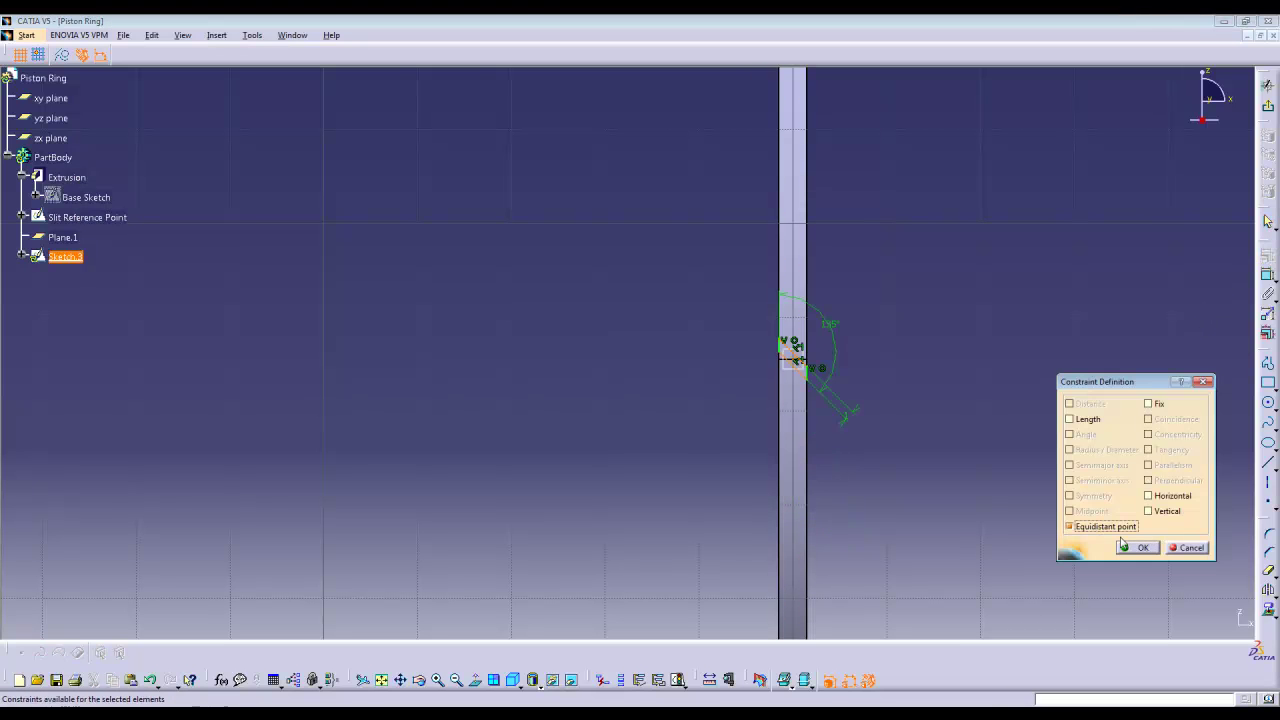
click(1140, 547)
click(1267, 84)
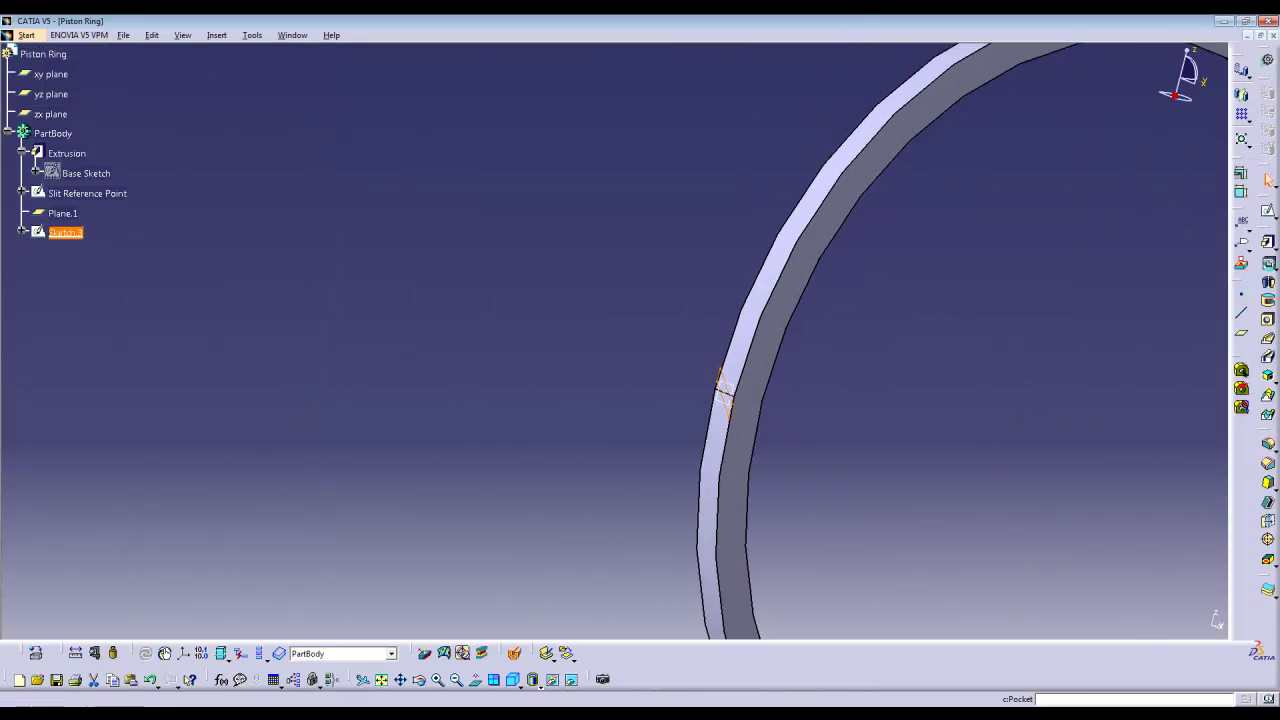
Cut the slit profile through the ring wall with a Pocket limited Up to next.
click(1267, 262)
click(1169, 451)
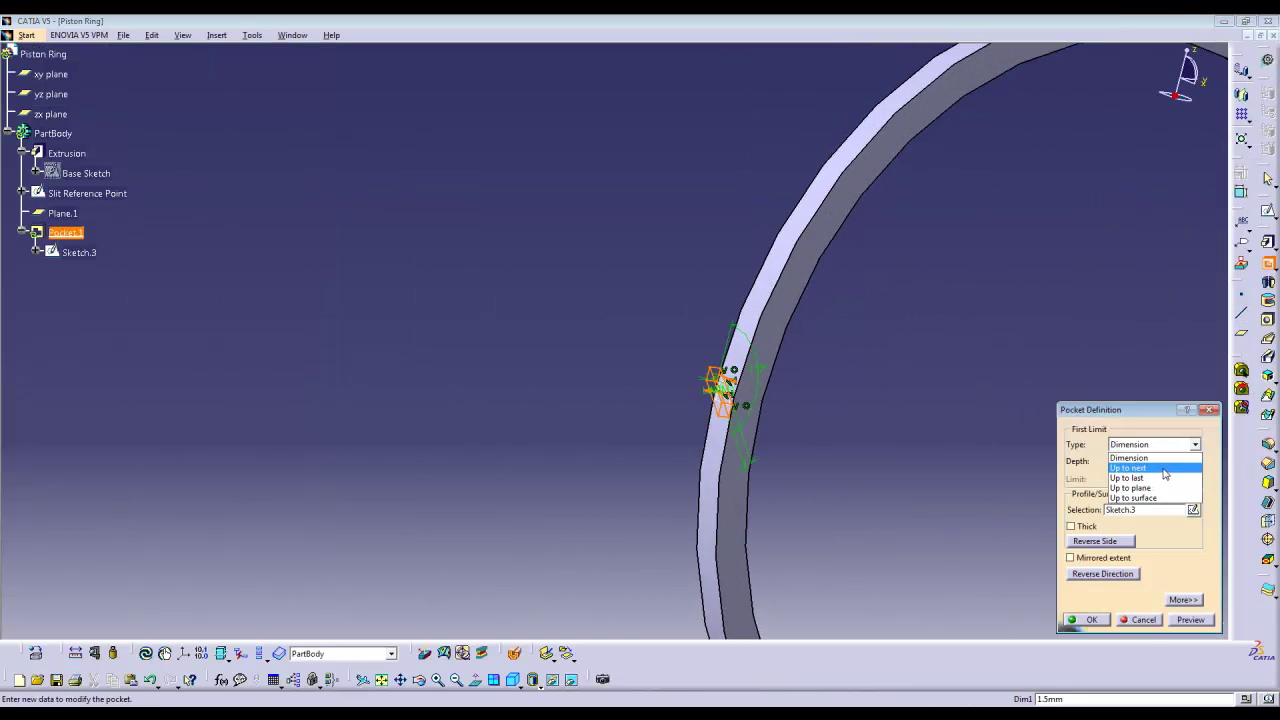
click(1160, 468)
click(1085, 620)
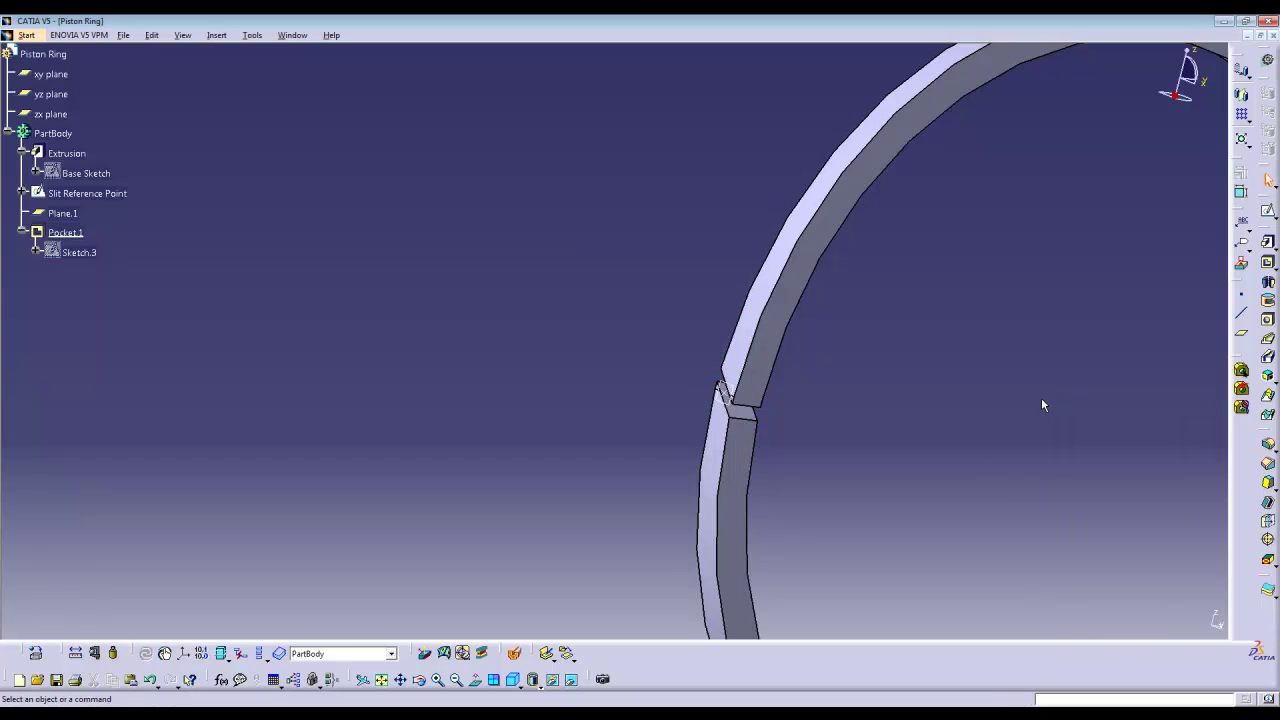
Rename the pocket's sketch as Slit Sketch.
click(85, 254)
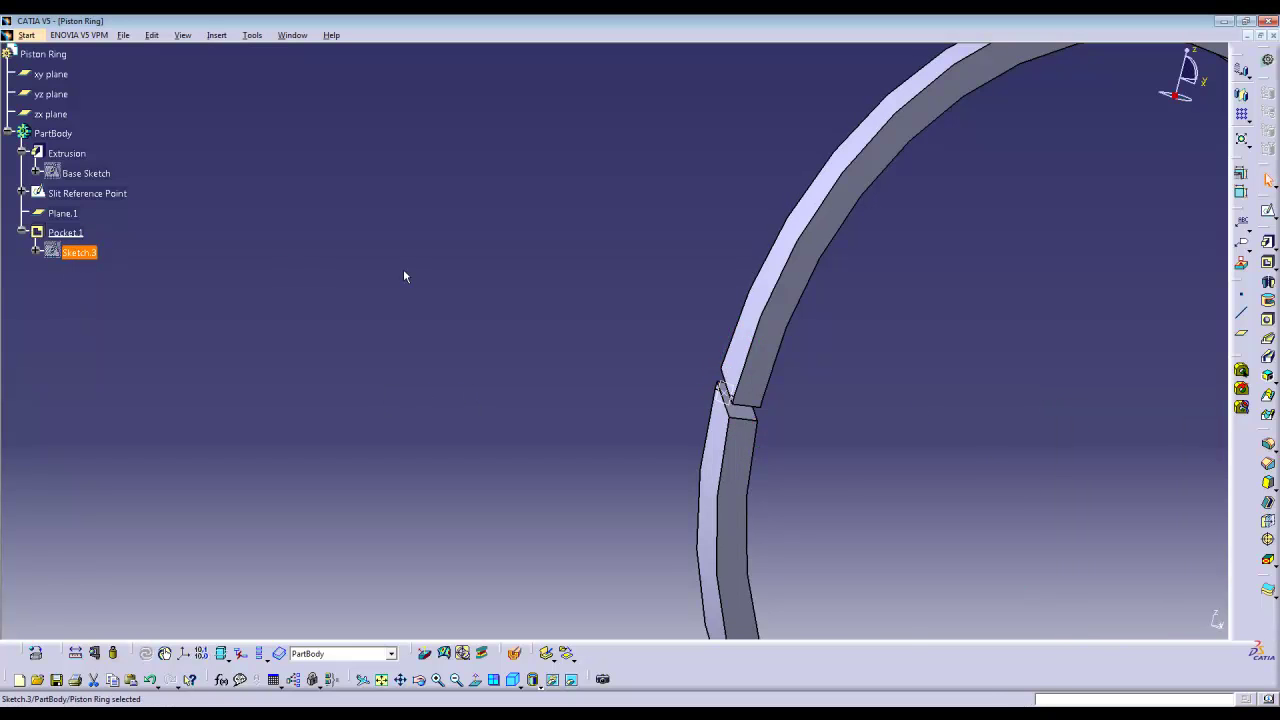
key(alt+Return)
text(Slit Sketch)
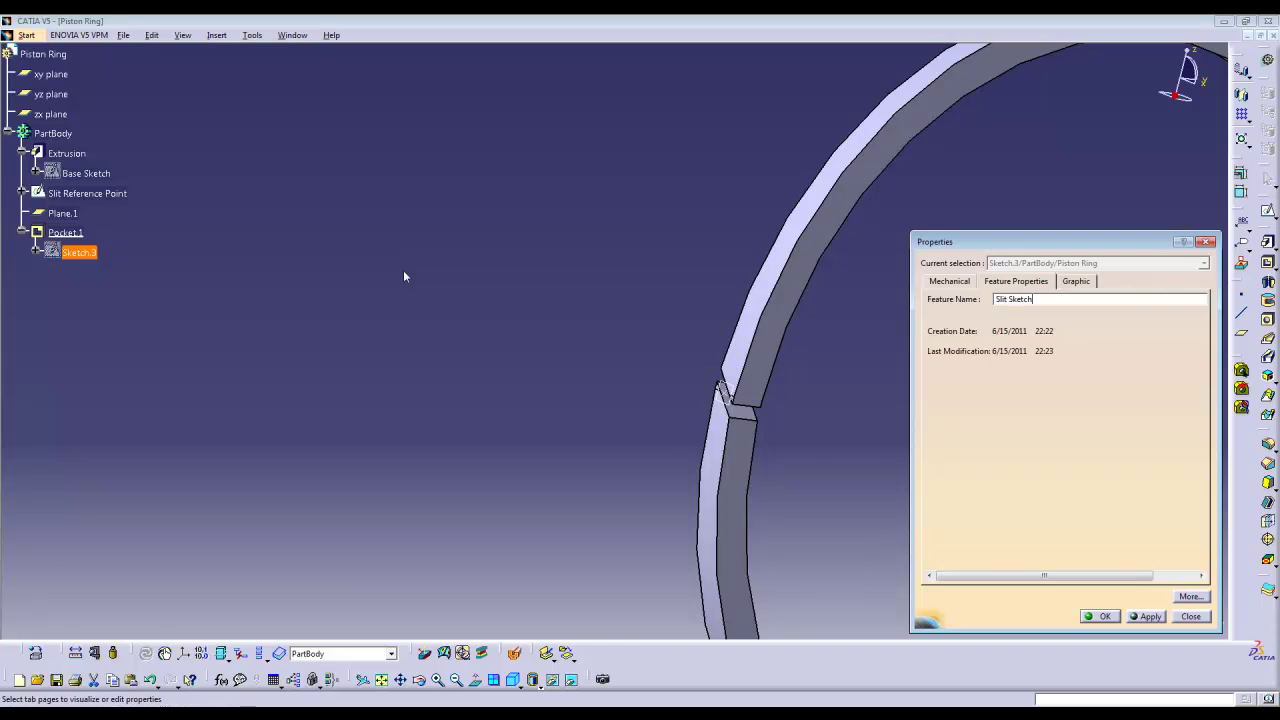
key(Return)
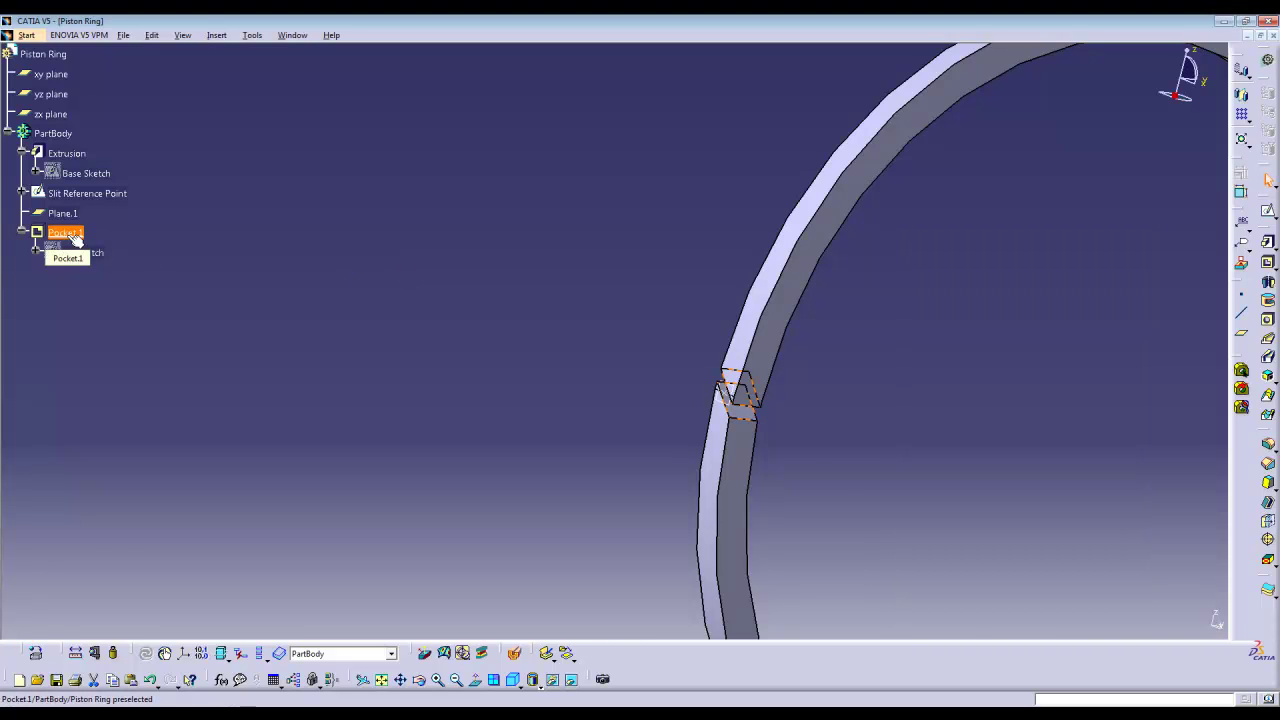